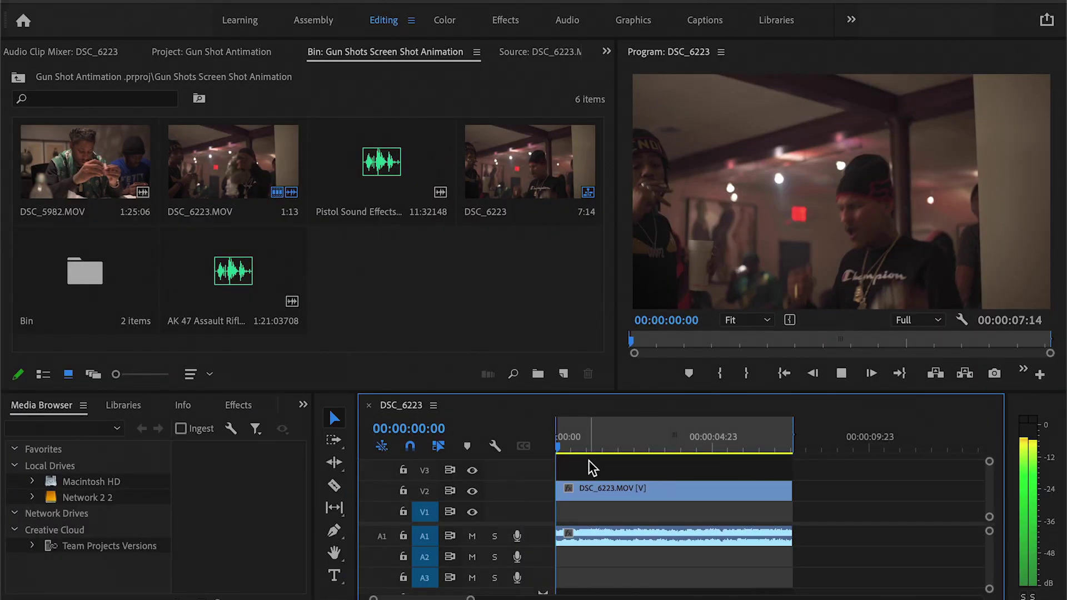
- Export the sequence frame at 00:00:05:03 as a PNG still and import it into the project
{"action": "key", "text": "space"}
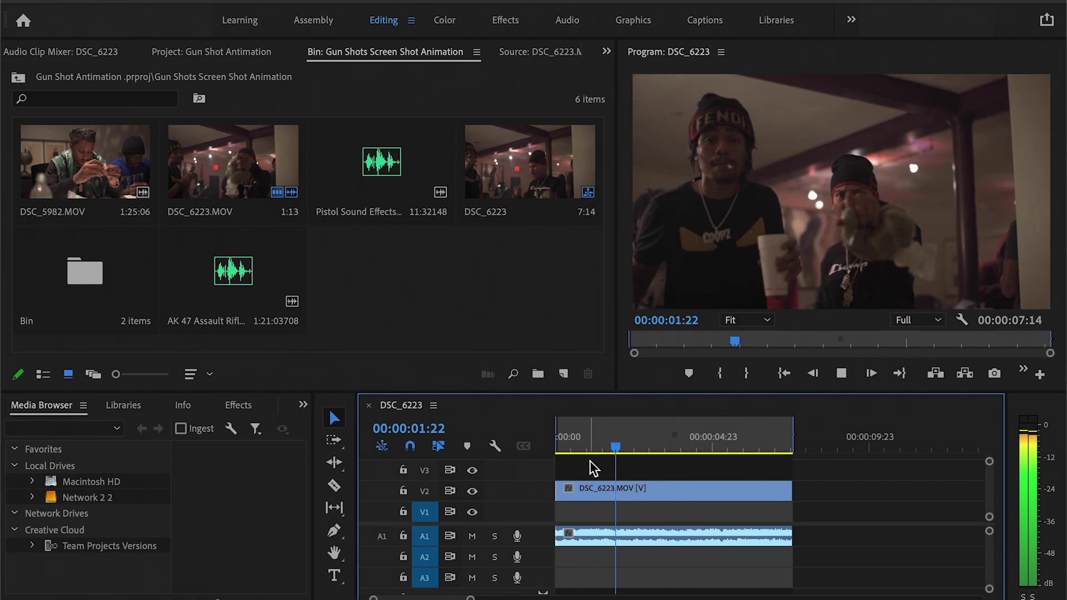
{"action": "key", "text": "space"}
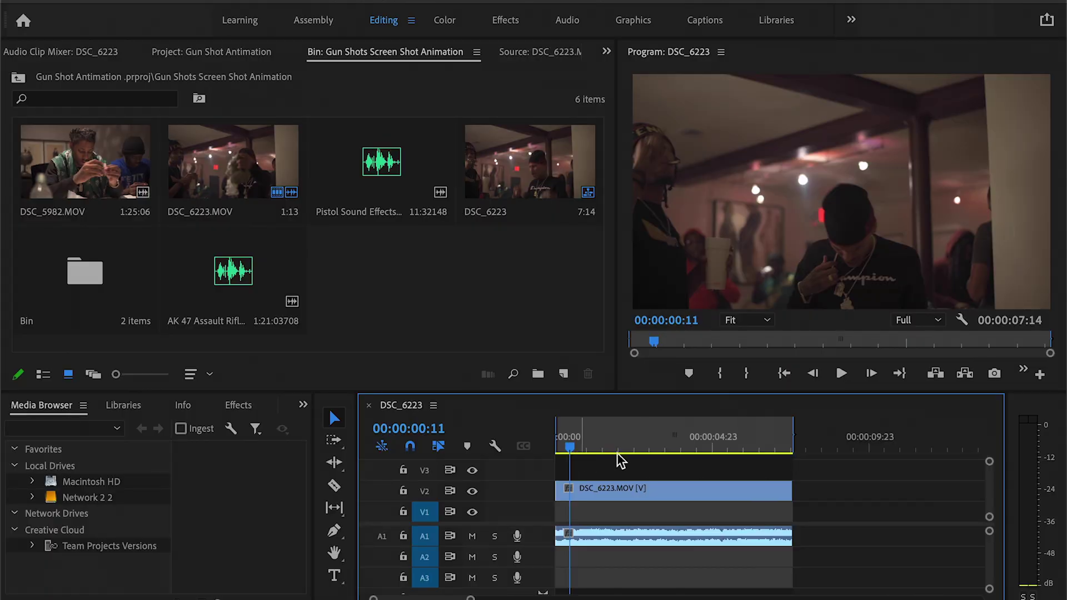
{"action": "left_click_drag", "start_coordinate": [703, 438], "coordinate": [722, 442]}
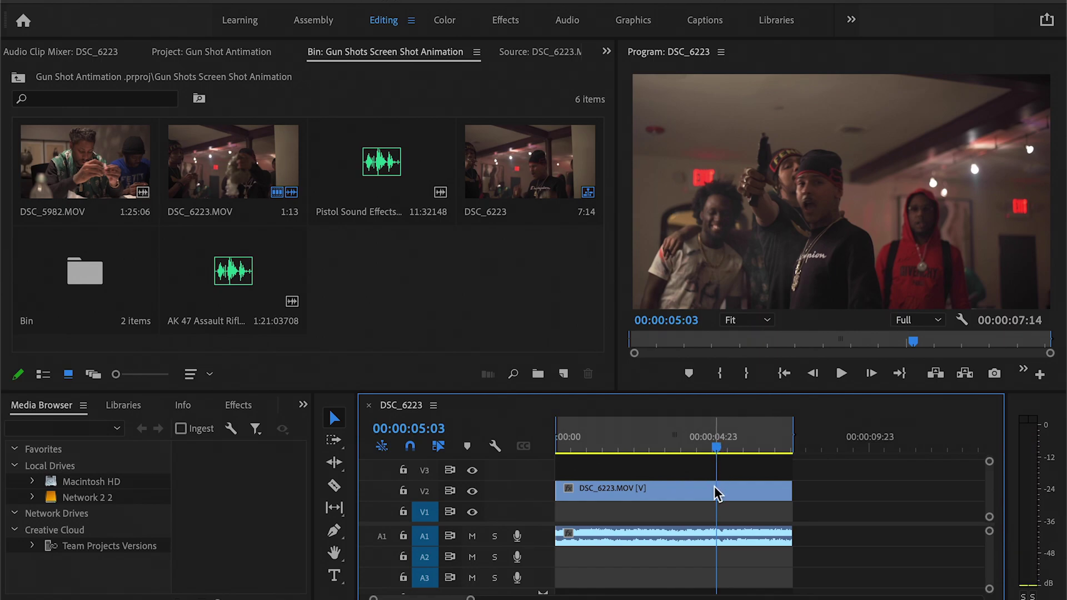
{"action": "left_click", "coordinate": [994, 373]}
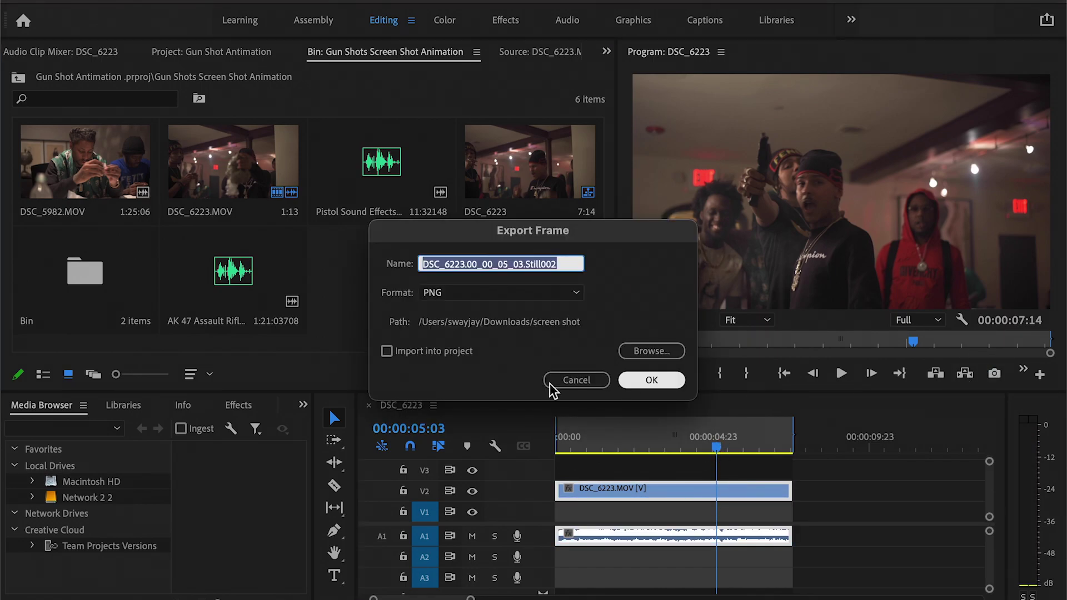
{"action": "left_click", "coordinate": [407, 354]}
{"action": "left_click", "coordinate": [652, 379]}
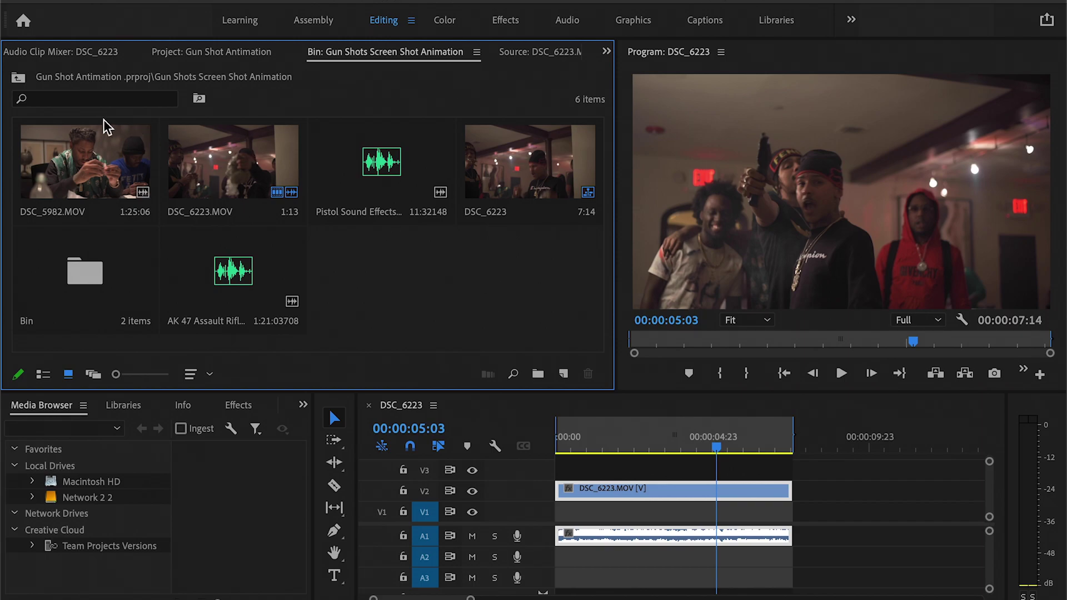
- Place the exported still on track V3 at 00:00:05:03 and trim its end to about 10 frames
{"action": "left_click", "coordinate": [20, 78]}
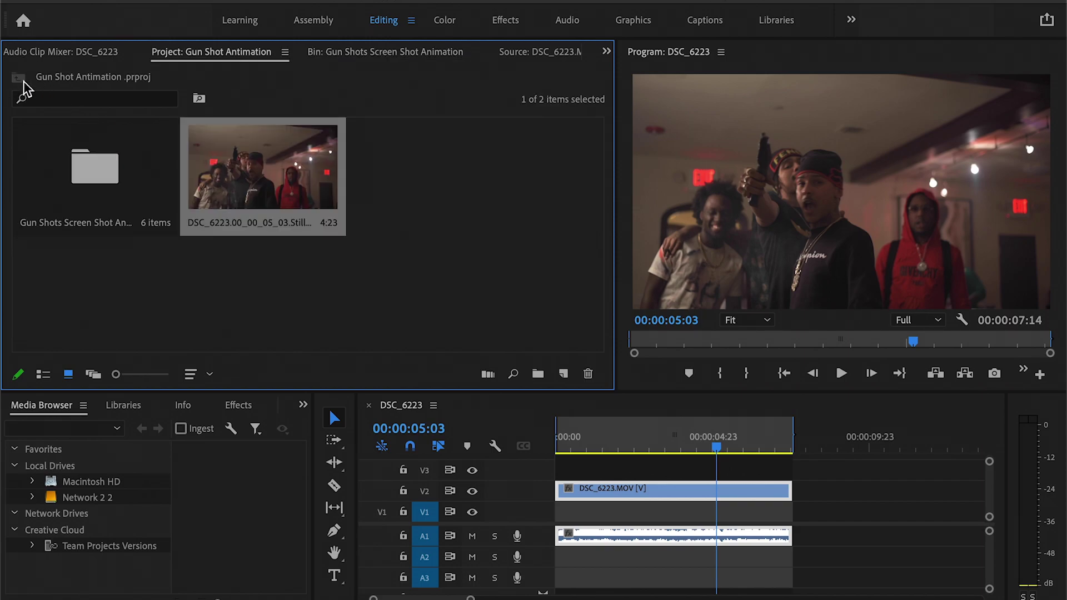
{"action": "left_click", "coordinate": [256, 337]}
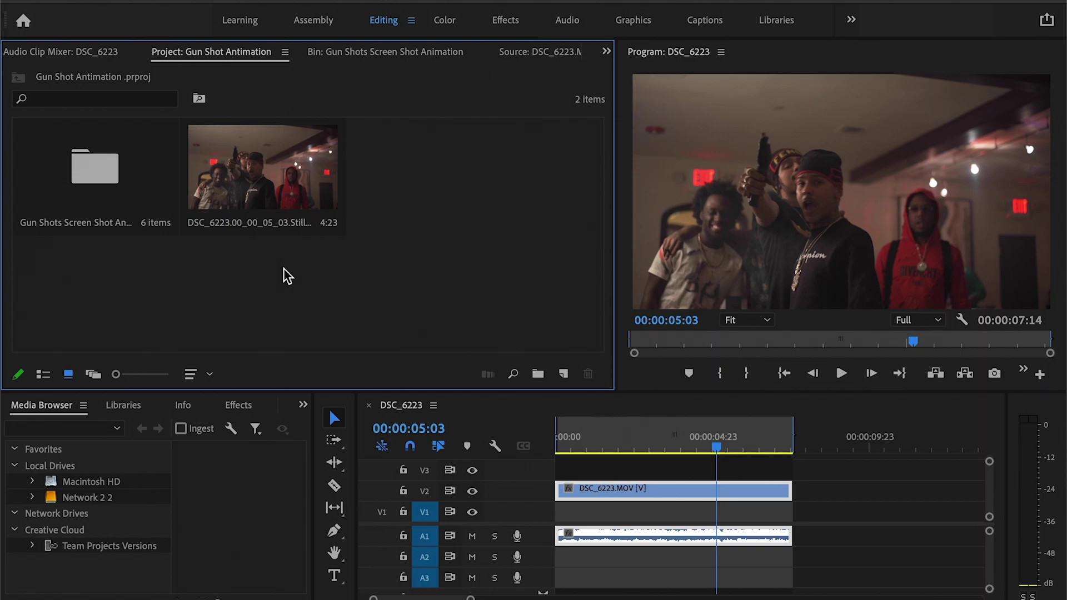
{"action": "left_click_drag", "start_coordinate": [272, 184], "coordinate": [720, 458]}
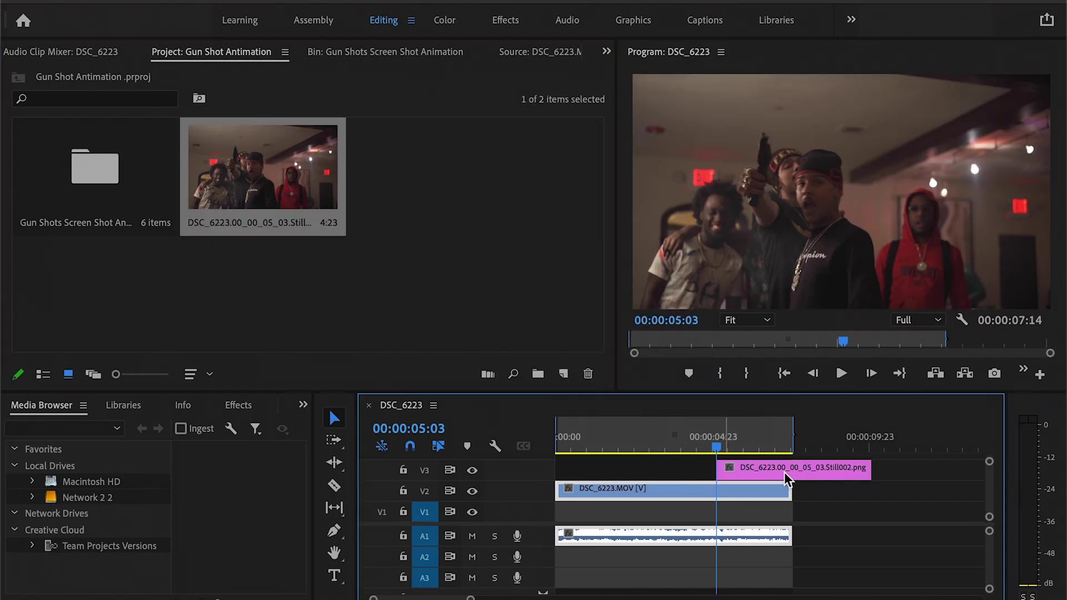
{"action": "left_click_drag", "start_coordinate": [871, 470], "coordinate": [674, 448]}
- Play back the section around the still on V3 repeatedly to check the freeze-frame timing
{"action": "key", "text": "space"}
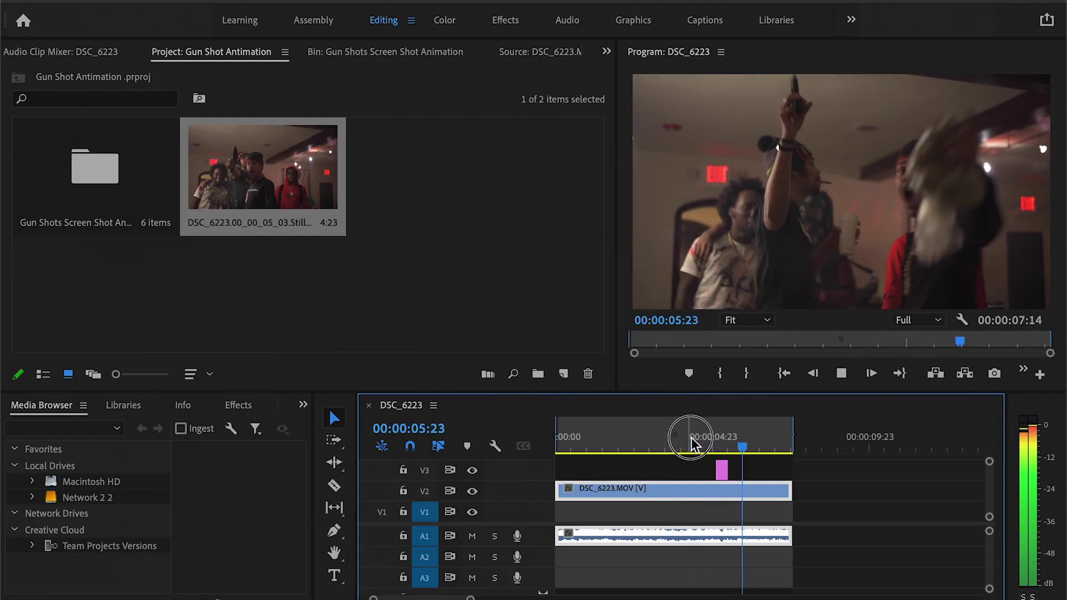
{"action": "left_click", "coordinate": [684, 445]}
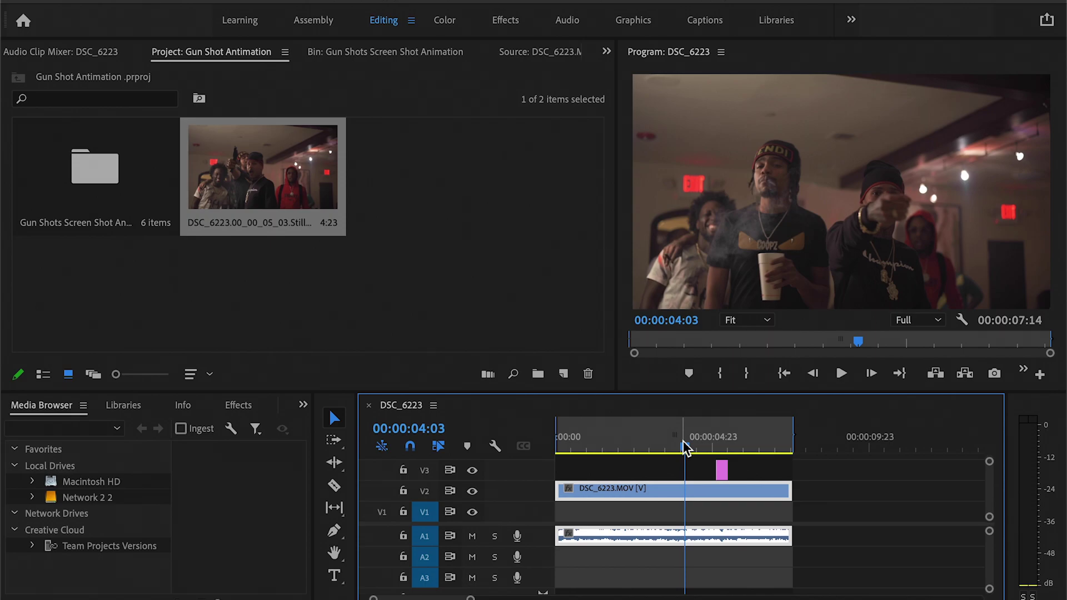
{"action": "key", "text": "space"}
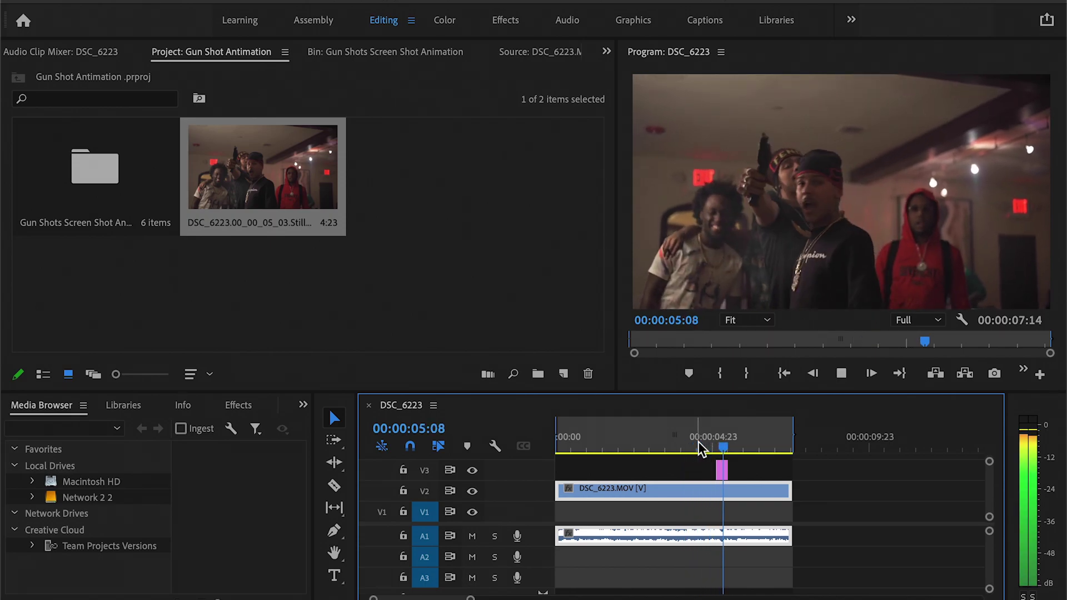
{"action": "left_click", "coordinate": [698, 441]}
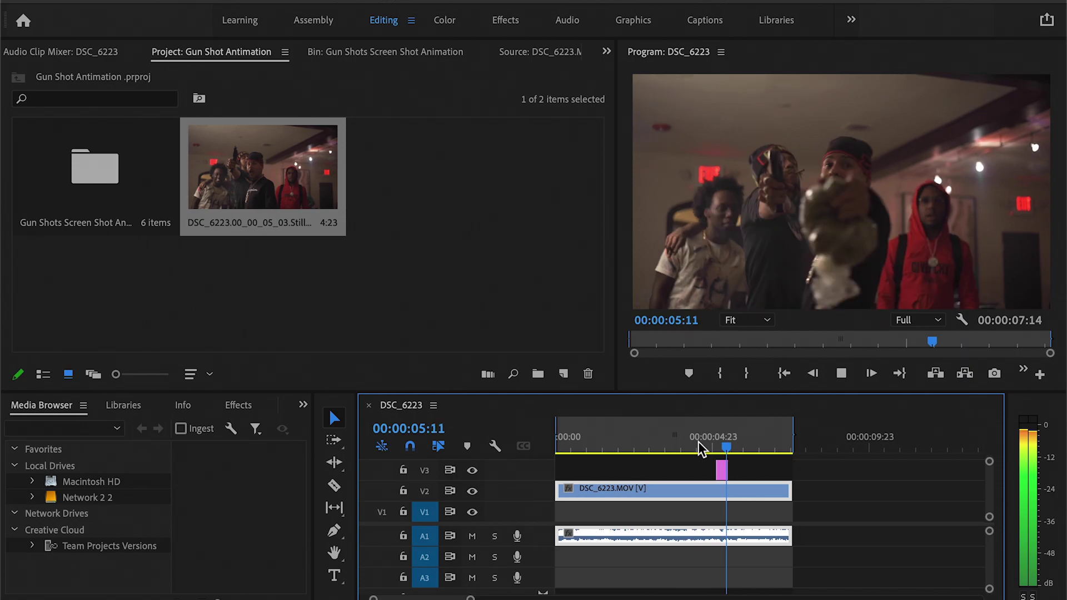
{"action": "left_click", "coordinate": [698, 441]}
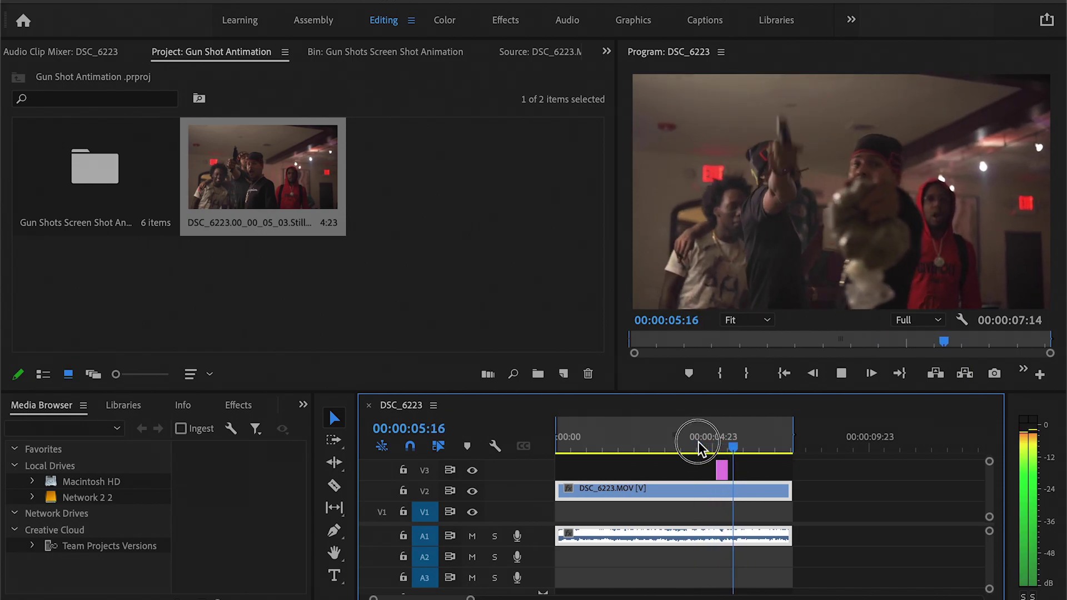
{"action": "left_click", "coordinate": [698, 441]}
{"action": "key", "text": "space"}
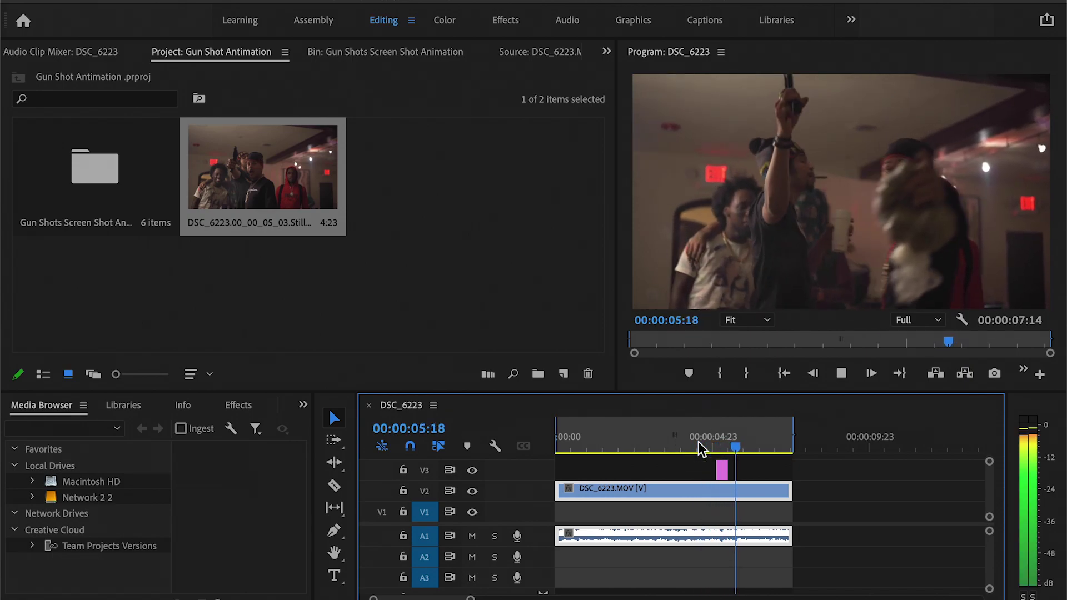
{"action": "key", "text": "space"}
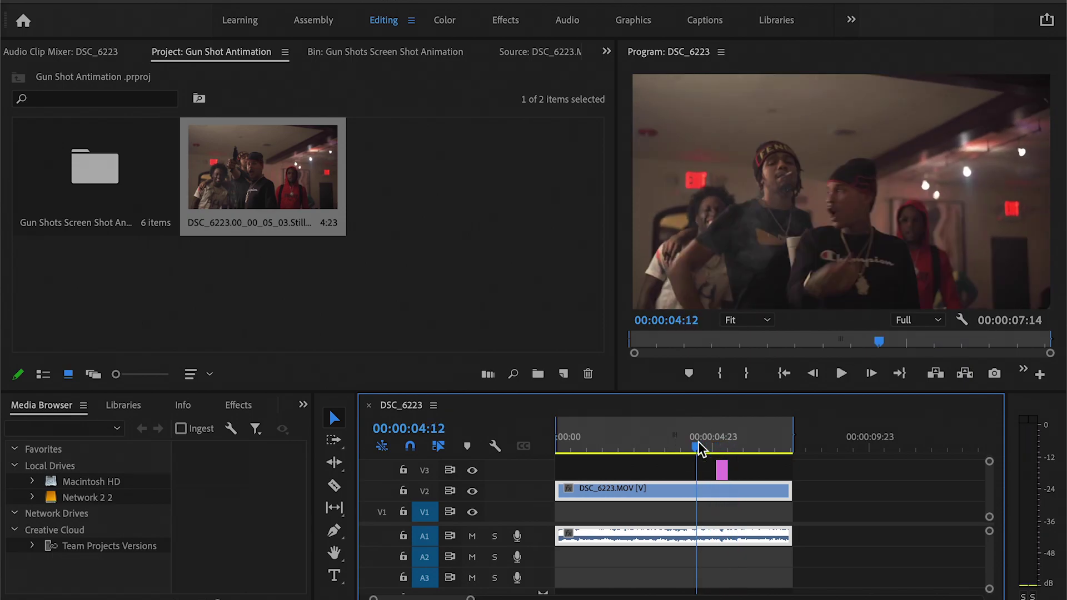
- Duplicate the still from V3 onto track V4 directly above it
{"action": "left_click", "coordinate": [722, 470]}
{"action": "left_click_drag", "start_coordinate": [722, 456], "coordinate": [720, 460]}
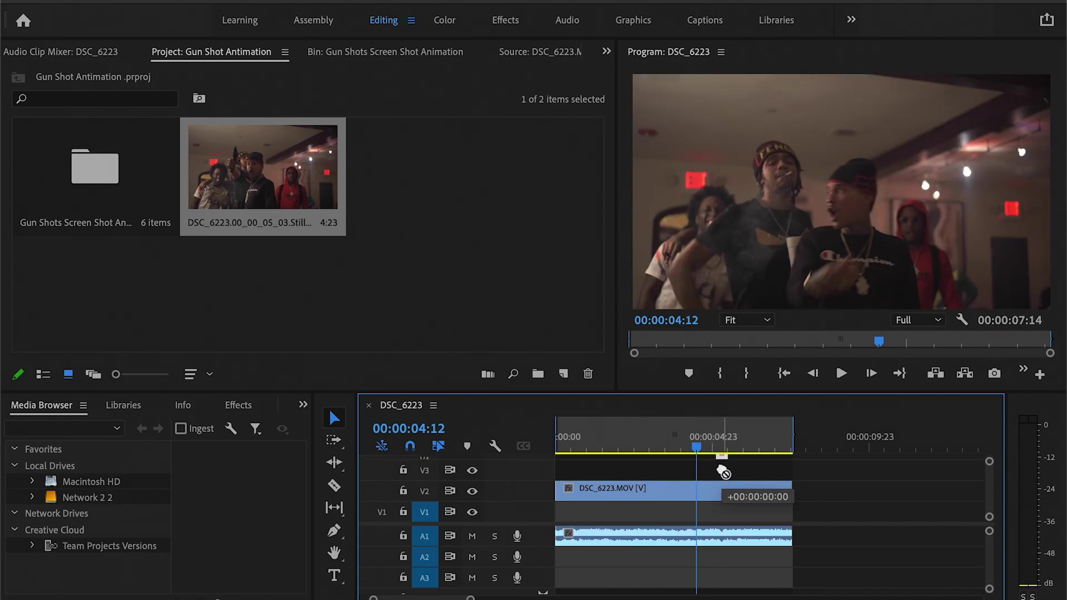
{"action": "key", "text": "space"}
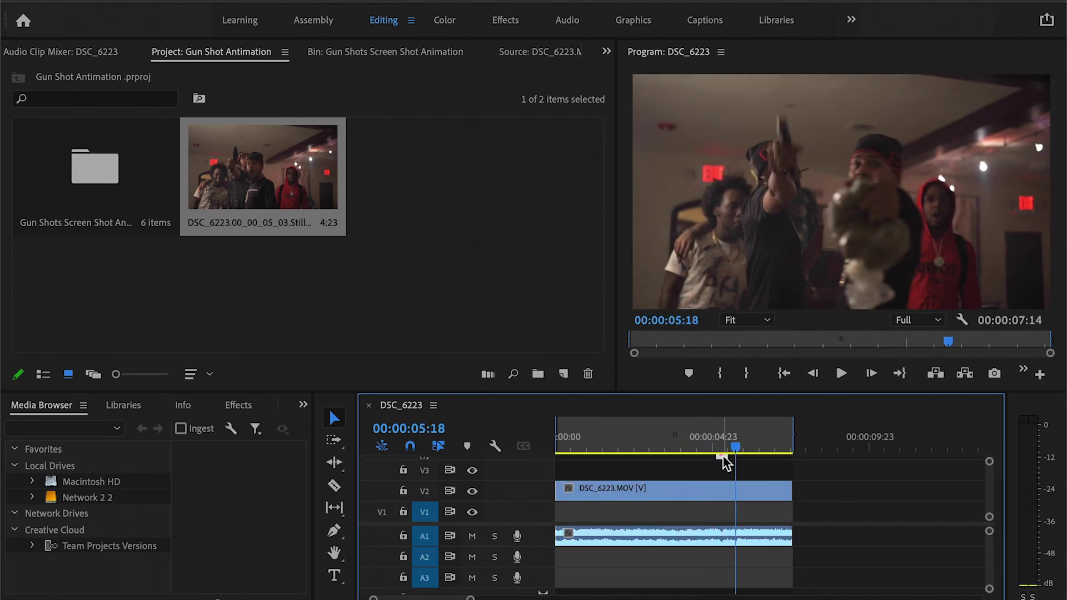
{"action": "mouse_move", "coordinate": [722, 456]}
{"action": "left_mouse_down"}
{"action": "mouse_move", "coordinate": [723, 474]}
{"action": "mouse_move", "coordinate": [724, 445]}
{"action": "left_mouse_up"}
{"action": "left_click", "coordinate": [722, 444]}
{"action": "key", "text": "equal"}
{"action": "key", "text": "equal"}
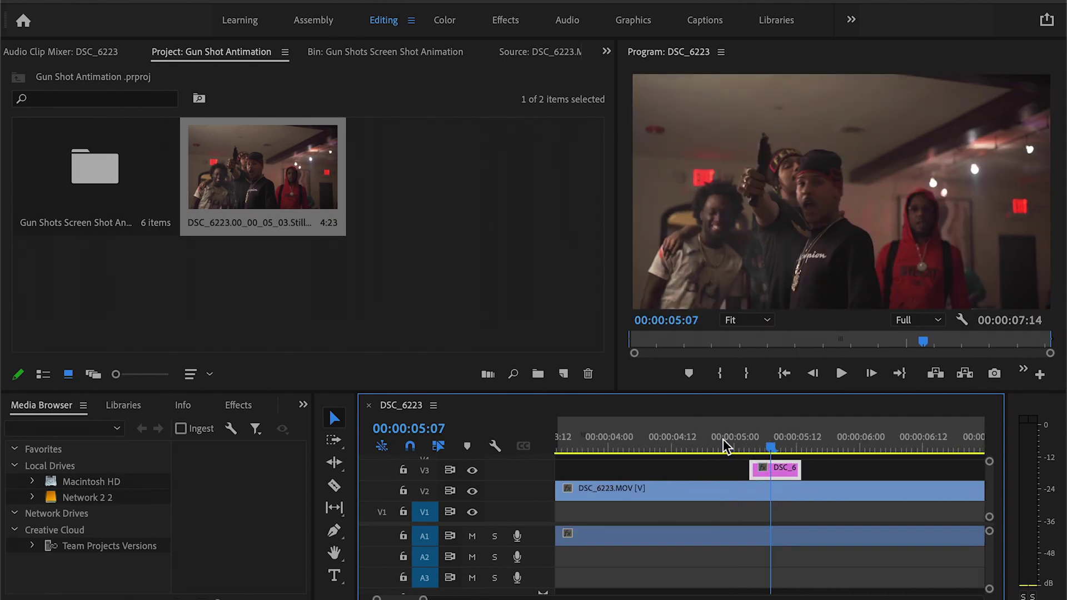
{"action": "scroll", "coordinate": [769, 489], "scroll_direction": "up", "scroll_amount": 2}
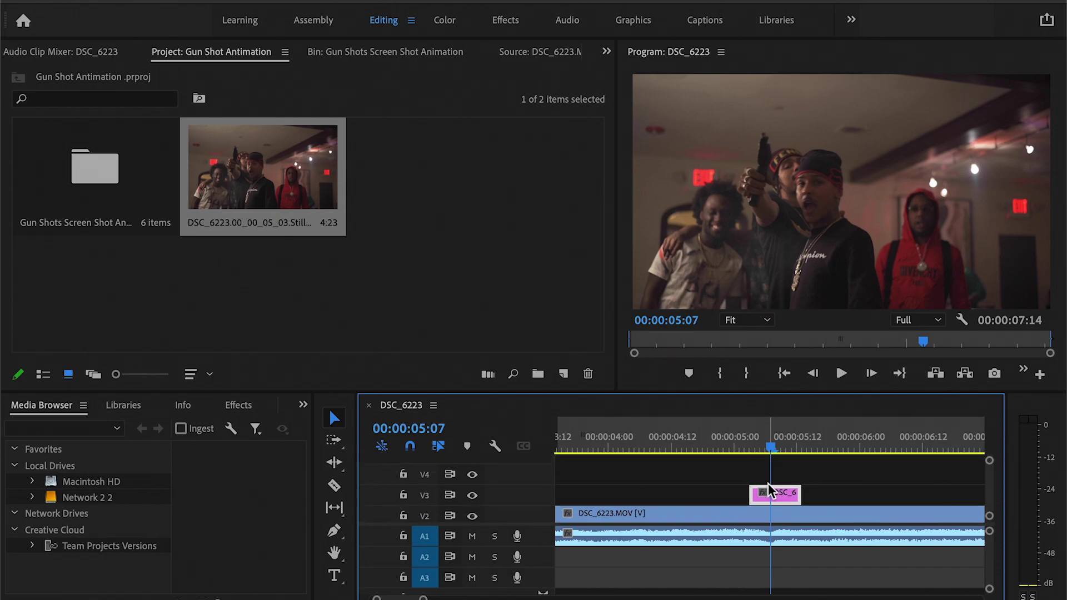
{"action": "left_click_drag", "start_coordinate": [775, 503], "coordinate": [773, 473]}
- Start a free-draw opacity mask on the still on V3 and maximize the program monitor
{"action": "left_click", "coordinate": [250, 405]}
{"action": "left_click", "coordinate": [607, 51]}
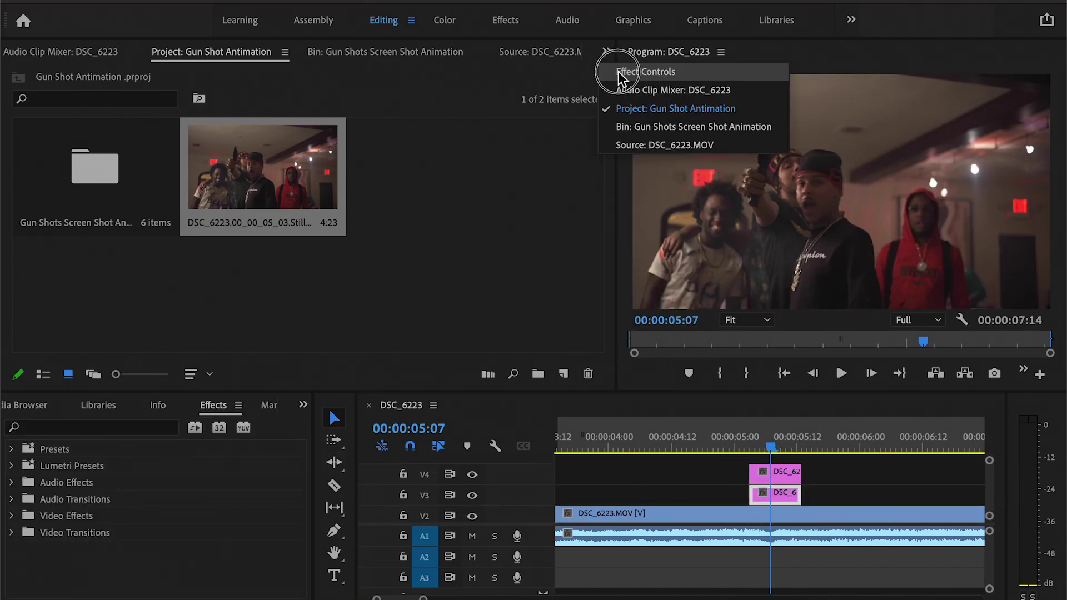
{"action": "left_click", "coordinate": [645, 71]}
{"action": "left_click", "coordinate": [13, 259]}
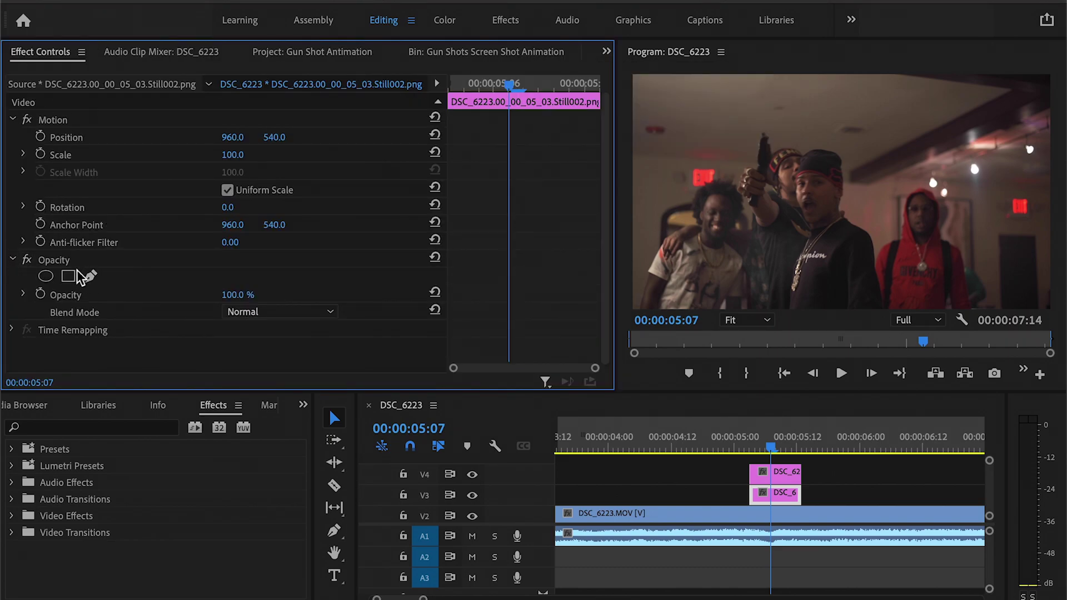
{"action": "left_click", "coordinate": [90, 276]}
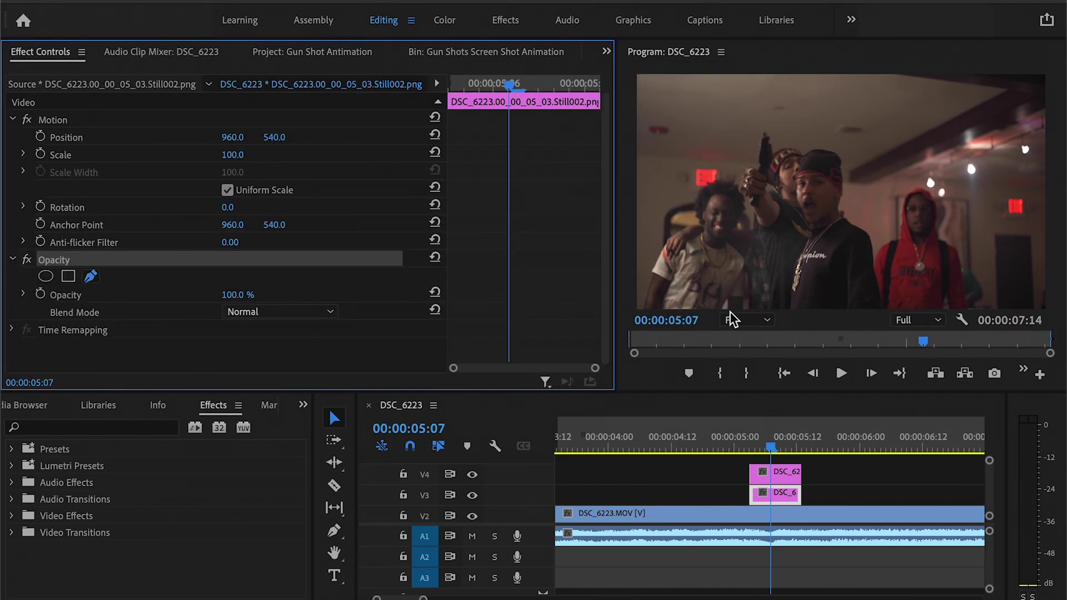
{"action": "left_click", "coordinate": [802, 302]}
{"action": "key", "text": "grave"}
- Trace a closed mask around the two men in the centre, including the raised arm and pistol, and restore the workspace
{"action": "left_click", "coordinate": [385, 531]}
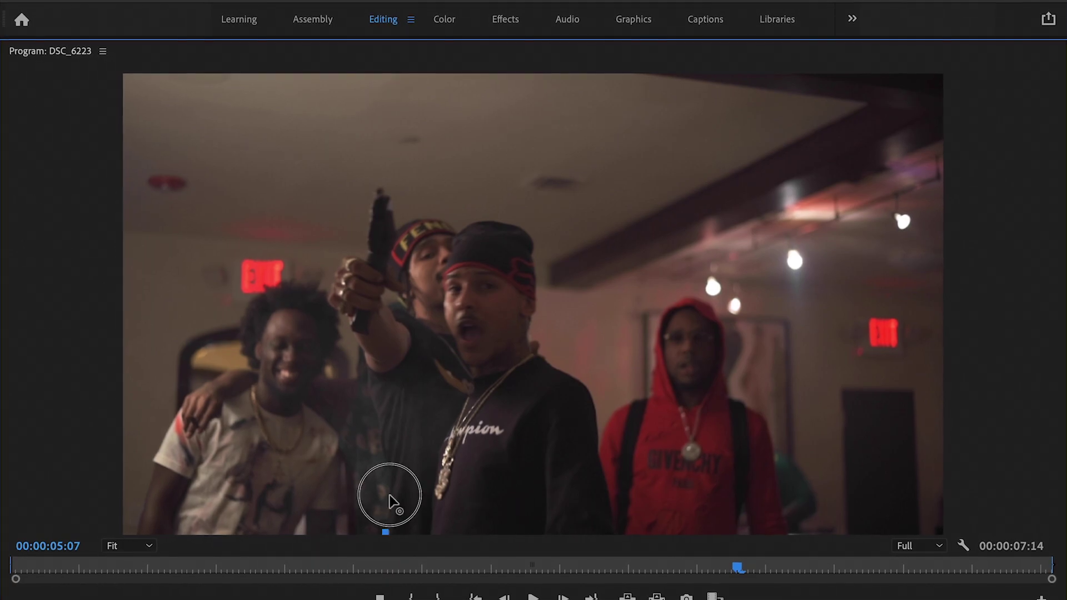
{"action": "left_click", "coordinate": [388, 499]}
{"action": "left_click", "coordinate": [389, 464]}
{"action": "left_click", "coordinate": [379, 427]}
{"action": "left_click", "coordinate": [370, 391]}
{"action": "left_click", "coordinate": [367, 361]}
{"action": "left_click", "coordinate": [129, 545]}
{"action": "left_click", "coordinate": [129, 494]}
{"action": "left_click", "coordinate": [280, 367]}
{"action": "left_click", "coordinate": [263, 342]}
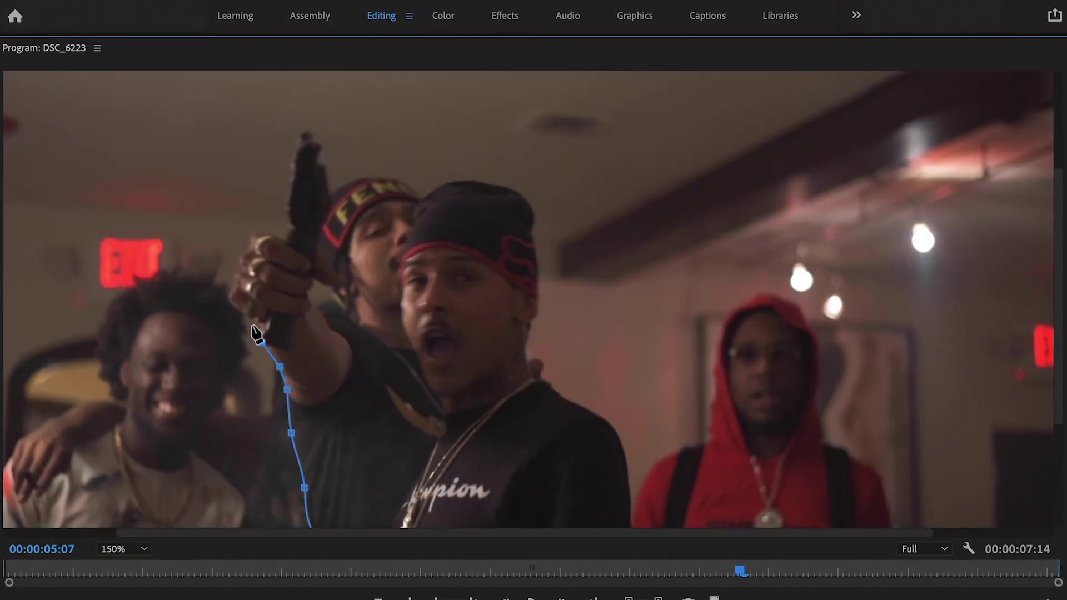
{"action": "left_click", "coordinate": [256, 318]}
{"action": "left_click", "coordinate": [227, 299]}
{"action": "left_click_drag", "start_coordinate": [235, 272], "coordinate": [240, 263]}
{"action": "left_click_drag", "start_coordinate": [243, 252], "coordinate": [248, 249]}
{"action": "left_click", "coordinate": [252, 233]}
{"action": "left_click", "coordinate": [285, 244]}
{"action": "left_click", "coordinate": [285, 214]}
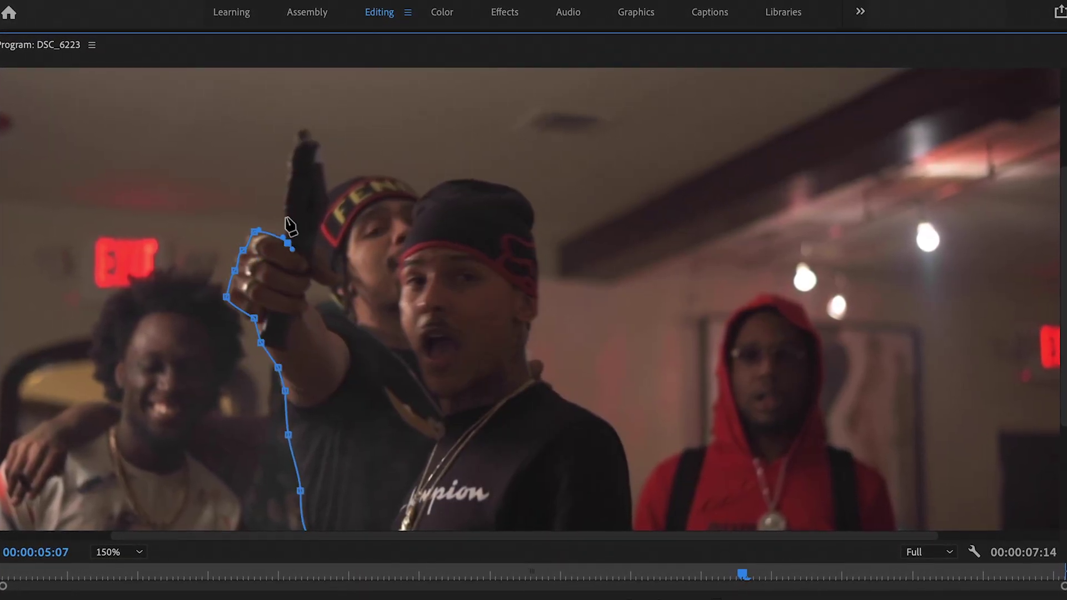
{"action": "left_click", "coordinate": [289, 180]}
{"action": "left_click", "coordinate": [290, 152]}
{"action": "left_click", "coordinate": [300, 130]}
{"action": "left_click", "coordinate": [319, 138]}
{"action": "left_click", "coordinate": [325, 193]}
{"action": "left_click", "coordinate": [361, 176]}
{"action": "left_click", "coordinate": [415, 192]}
{"action": "left_click", "coordinate": [448, 178]}
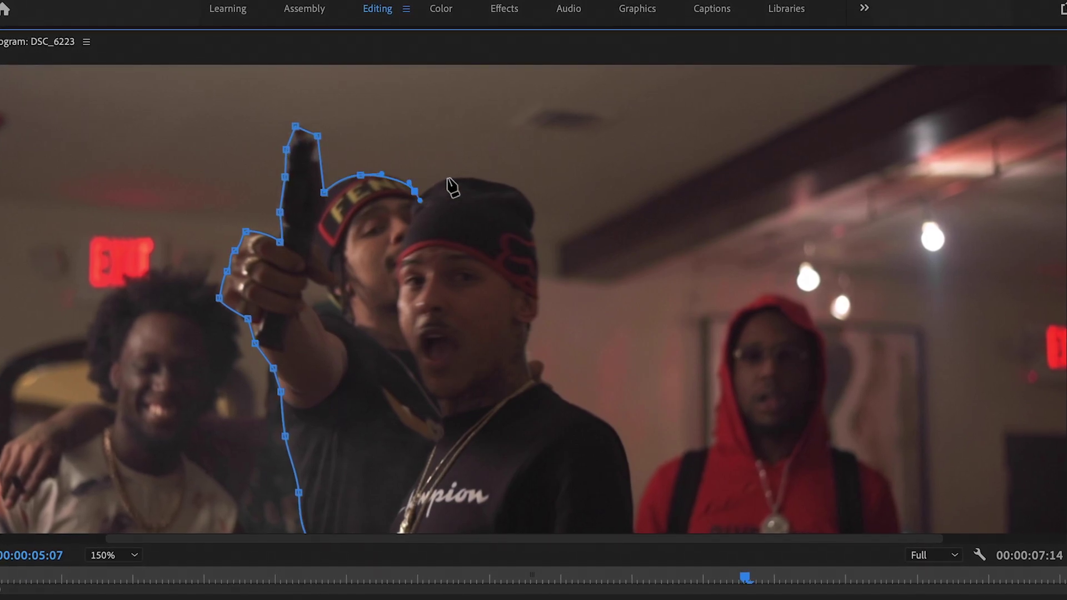
{"action": "left_click", "coordinate": [492, 186]}
{"action": "left_click", "coordinate": [529, 206]}
{"action": "left_click", "coordinate": [532, 242]}
{"action": "key", "text": "ctrl+z"}
{"action": "key", "text": "ctrl+z"}
{"action": "left_click_drag", "start_coordinate": [538, 292], "coordinate": [539, 300]}
{"action": "left_click_drag", "start_coordinate": [525, 353], "coordinate": [527, 368]}
{"action": "left_click_drag", "start_coordinate": [551, 393], "coordinate": [564, 400]}
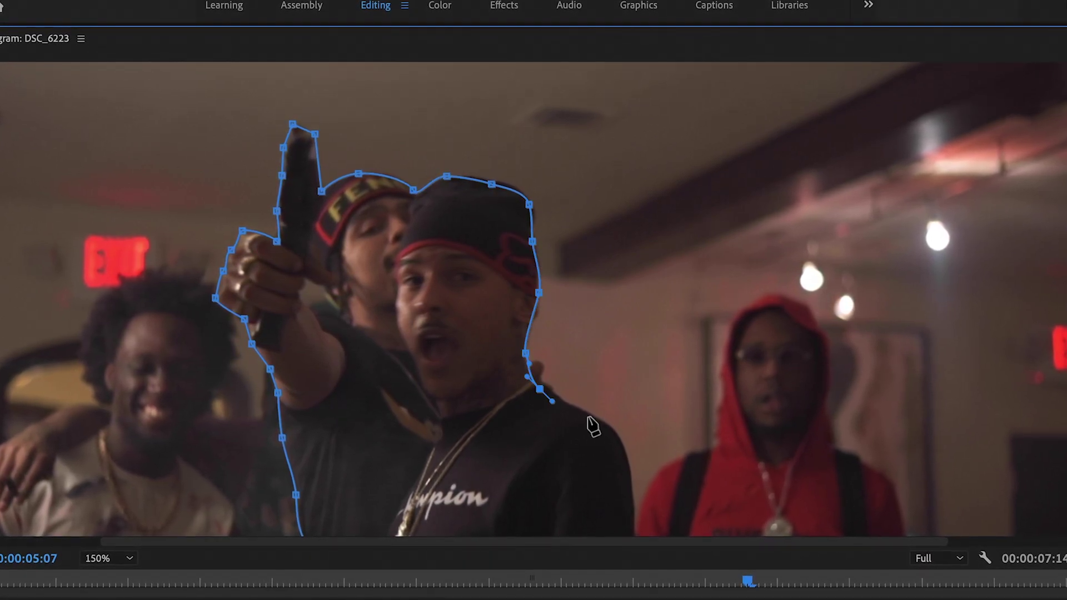
{"action": "left_click_drag", "start_coordinate": [616, 435], "coordinate": [628, 458]}
{"action": "scroll", "coordinate": [631, 444], "scroll_direction": "down", "scroll_amount": 3}
{"action": "left_click_drag", "start_coordinate": [634, 433], "coordinate": [640, 445]}
{"action": "left_click_drag", "start_coordinate": [1066, 419], "coordinate": [1066, 472]}
{"action": "left_click", "coordinate": [658, 471]}
{"action": "left_click", "coordinate": [300, 470]}
{"action": "left_click", "coordinate": [105, 560]}
{"action": "left_click", "coordinate": [94, 382]}
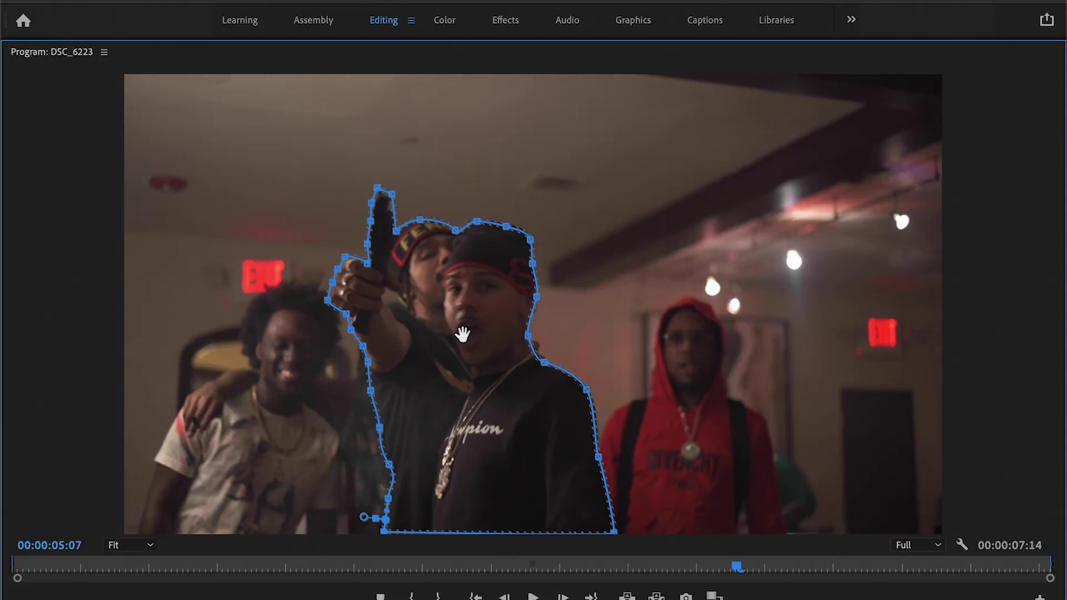
{"action": "key", "text": "grave"}
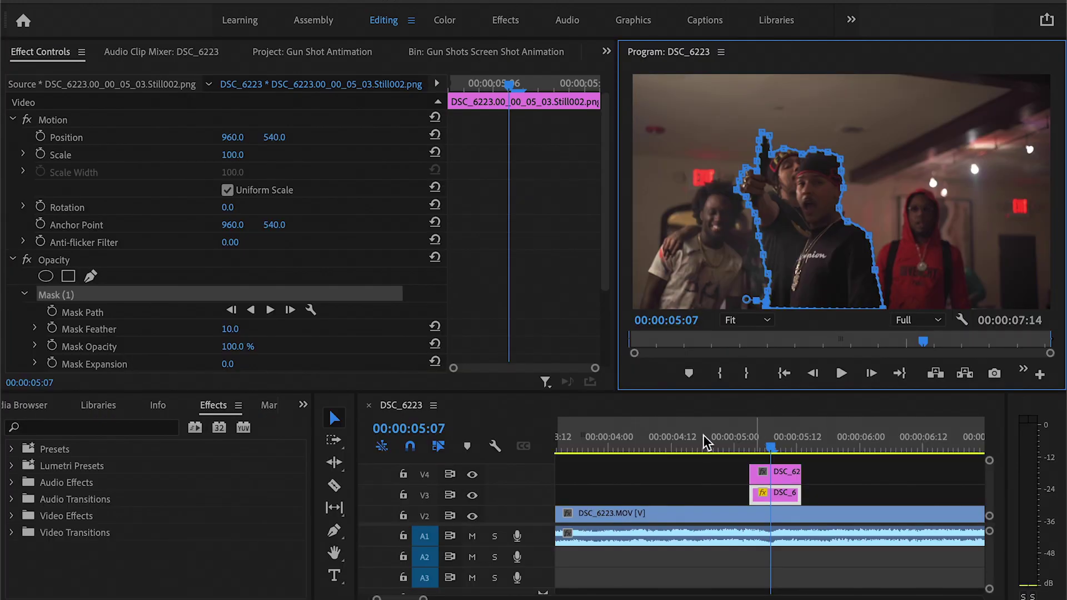
- Stack the masked still on V4 above the unmasked still on V3 and put the playhead at 00:00:05:08
{"action": "left_click", "coordinate": [755, 439]}
{"action": "left_click_drag", "start_coordinate": [755, 439], "coordinate": [750, 443]}
{"action": "left_click", "coordinate": [765, 474]}
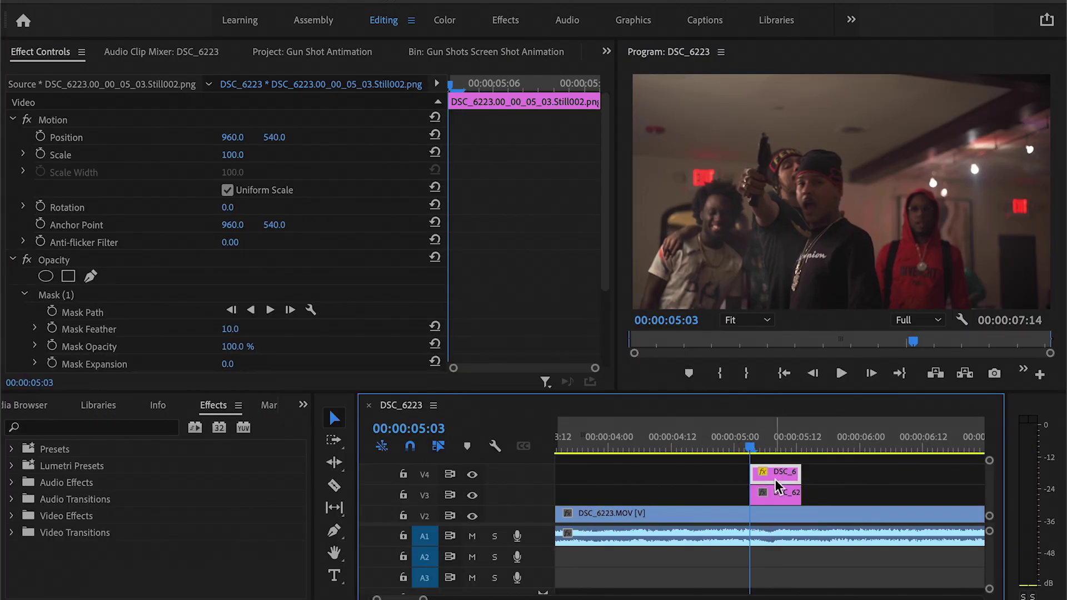
{"action": "left_click_drag", "start_coordinate": [778, 487], "coordinate": [777, 487]}
{"action": "left_click_drag", "start_coordinate": [738, 446], "coordinate": [778, 449]}
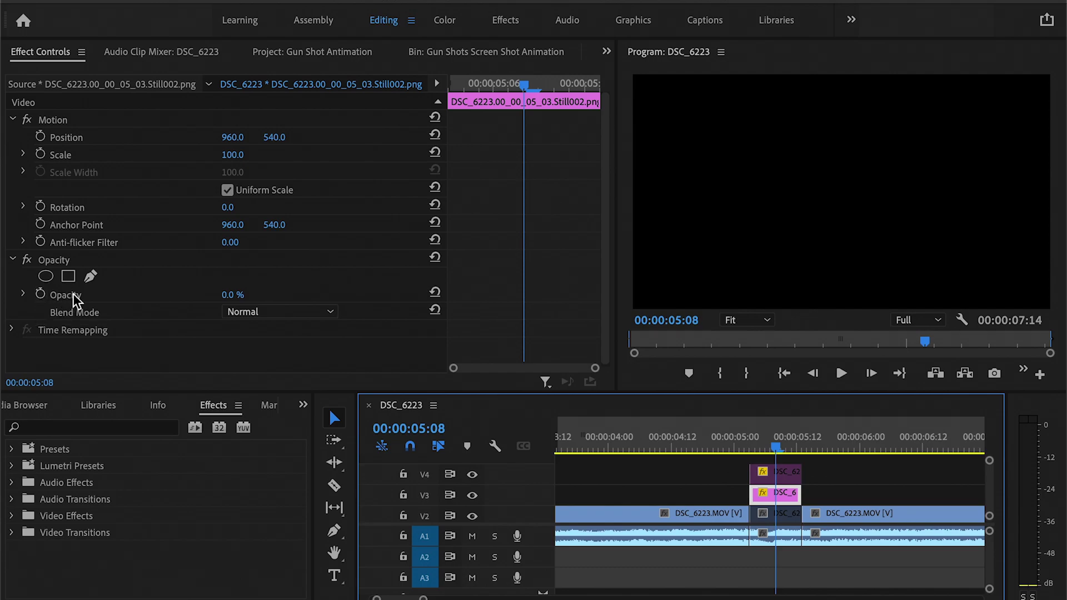
- Keyframe the V3 still's opacity at 100% at its start and 50% at 00:00:05:08
{"action": "left_click_drag", "start_coordinate": [232, 298], "coordinate": [233, 302]}
{"action": "left_click", "coordinate": [41, 295]}
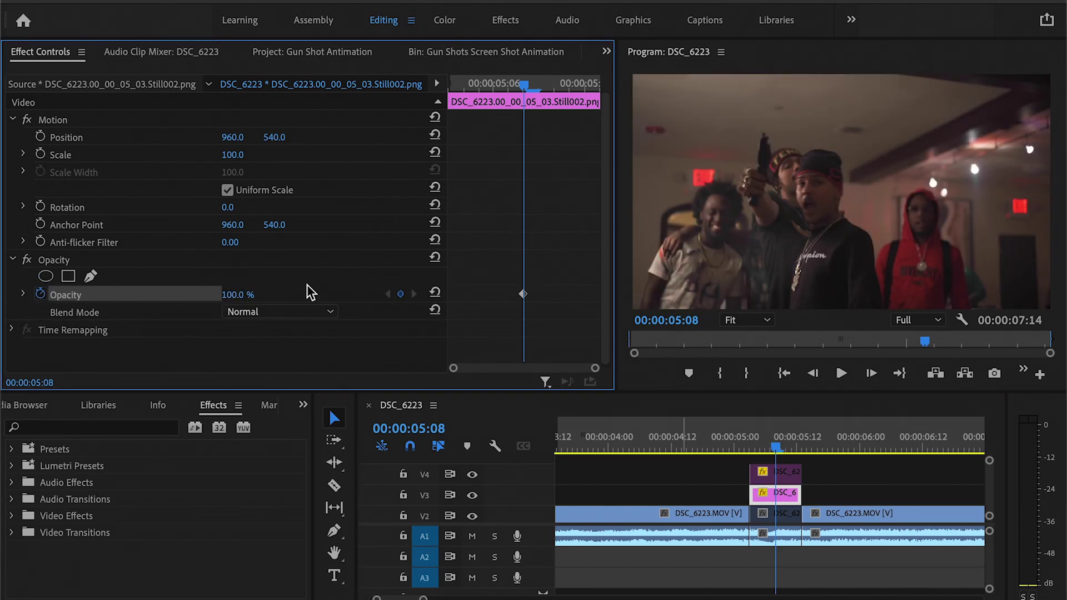
{"action": "left_click", "coordinate": [521, 293]}
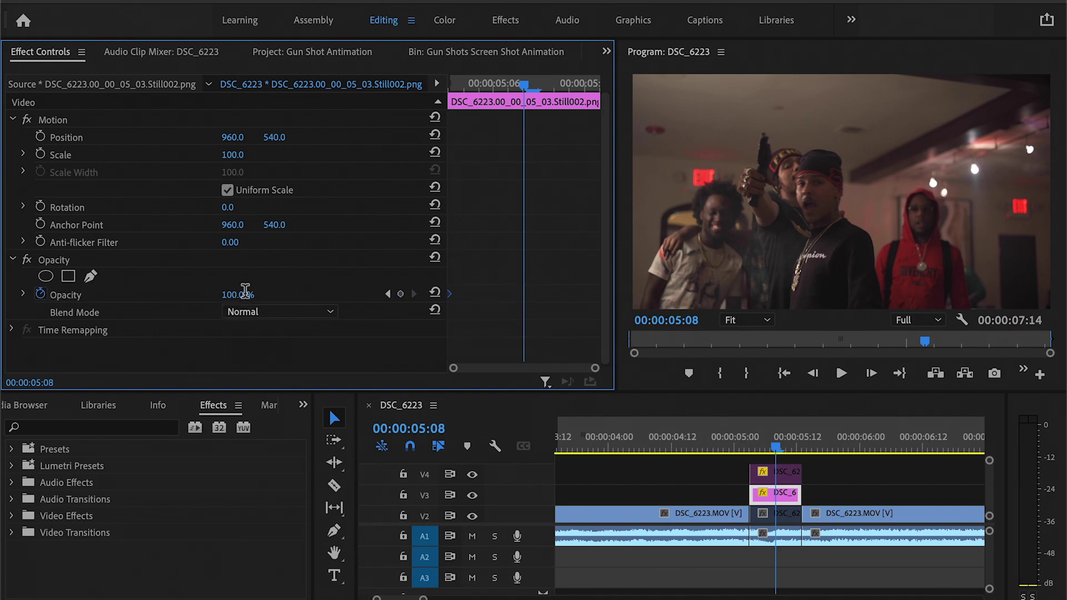
{"action": "left_click", "coordinate": [236, 294]}
{"action": "type", "text": "50"}
{"action": "key", "text": "Return"}
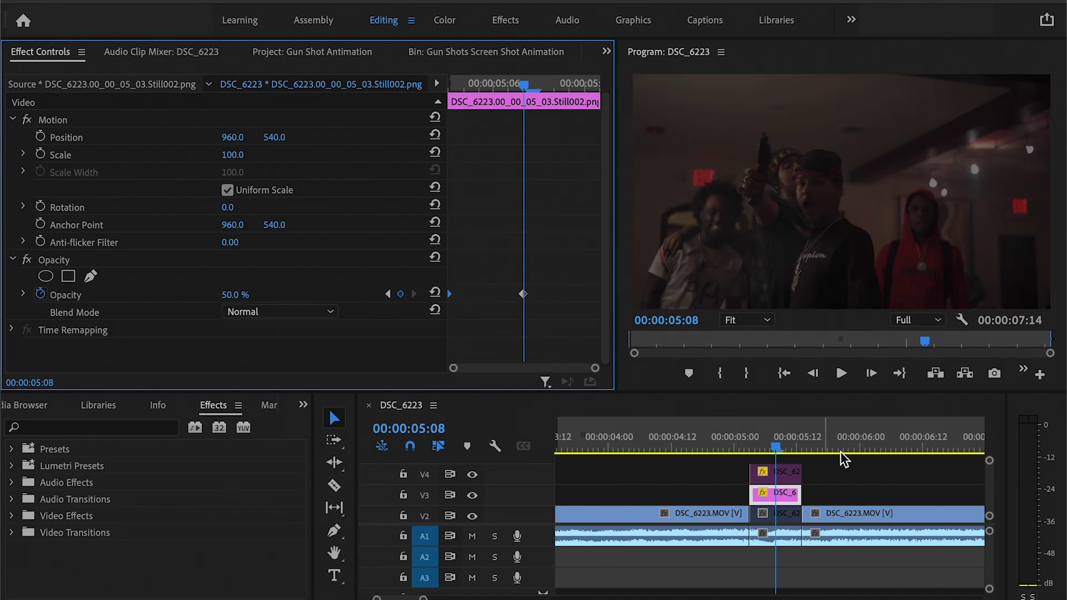
- Re-enable the masked still on V4 and play back the freeze frame several times from shortly before it starts
{"action": "left_click", "coordinate": [778, 473]}
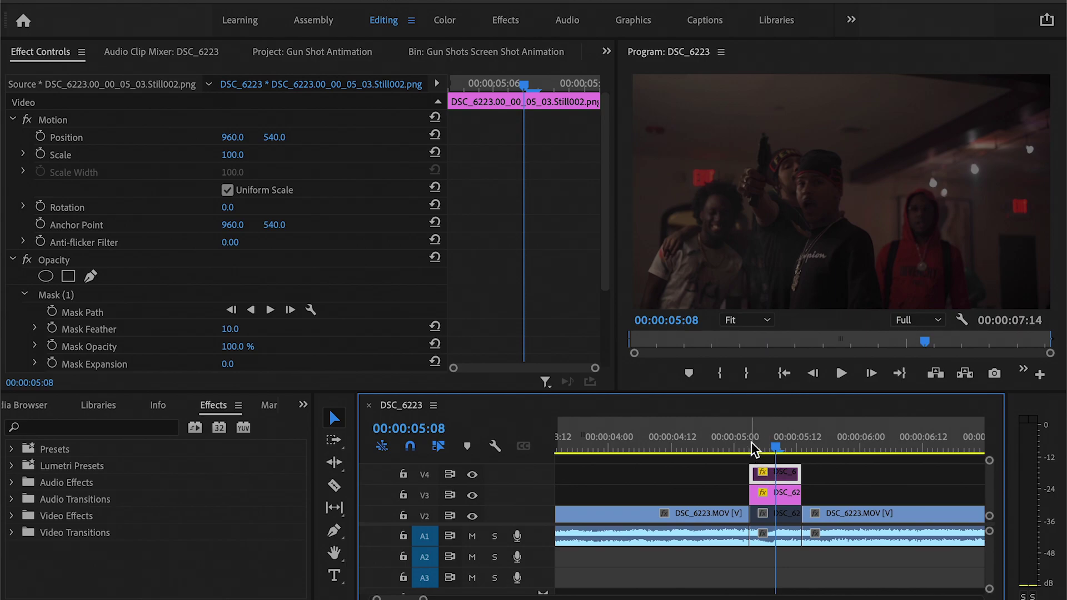
{"action": "left_click", "coordinate": [714, 447]}
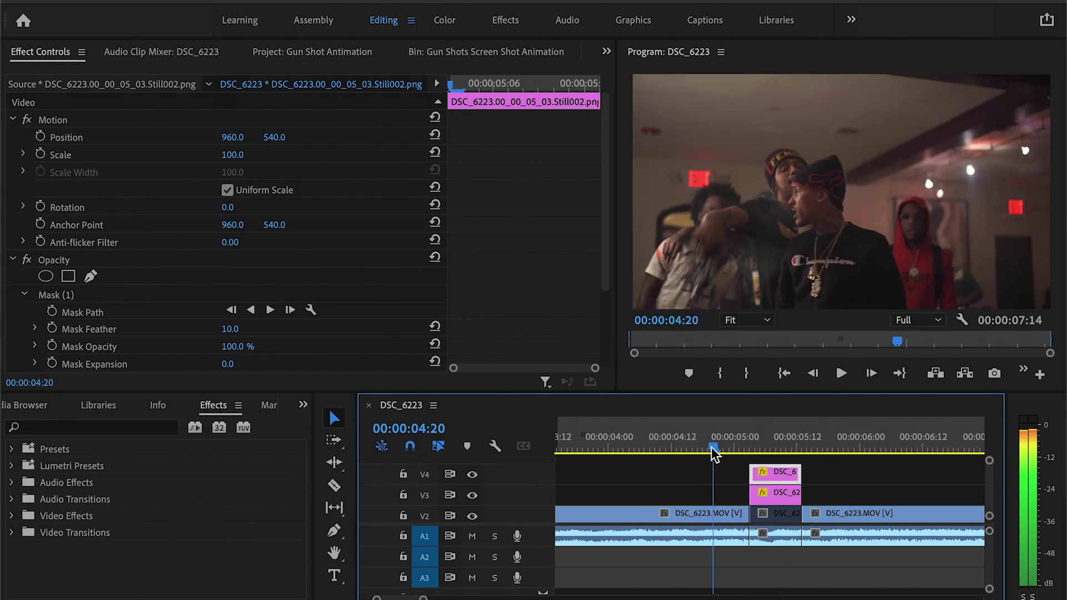
{"action": "key", "text": "space"}
{"action": "left_click", "coordinate": [711, 446]}
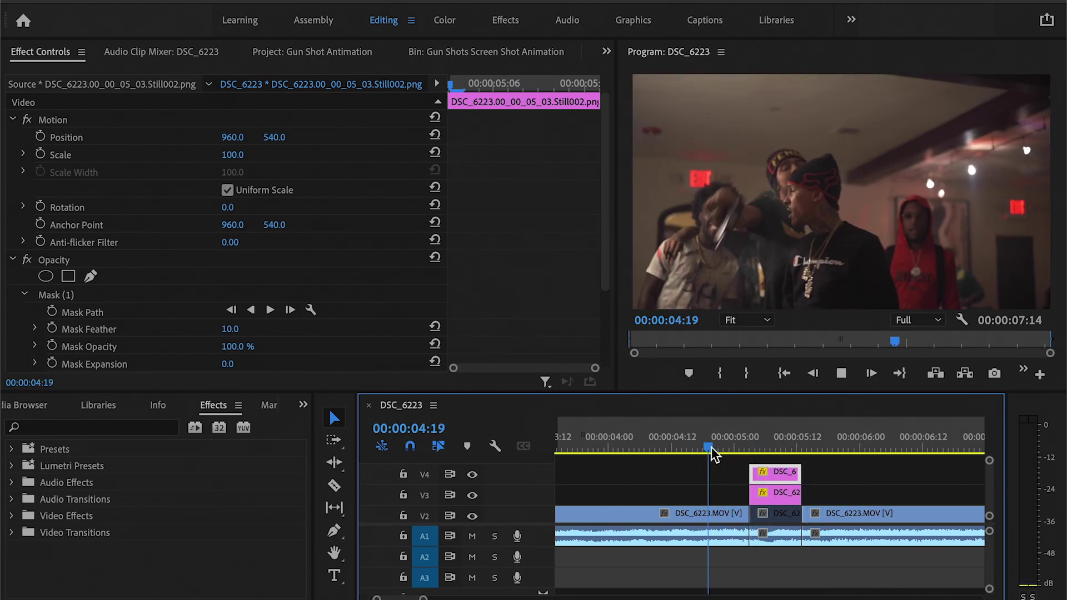
{"action": "key", "text": "space"}
{"action": "left_click", "coordinate": [715, 447]}
{"action": "key", "text": "space"}
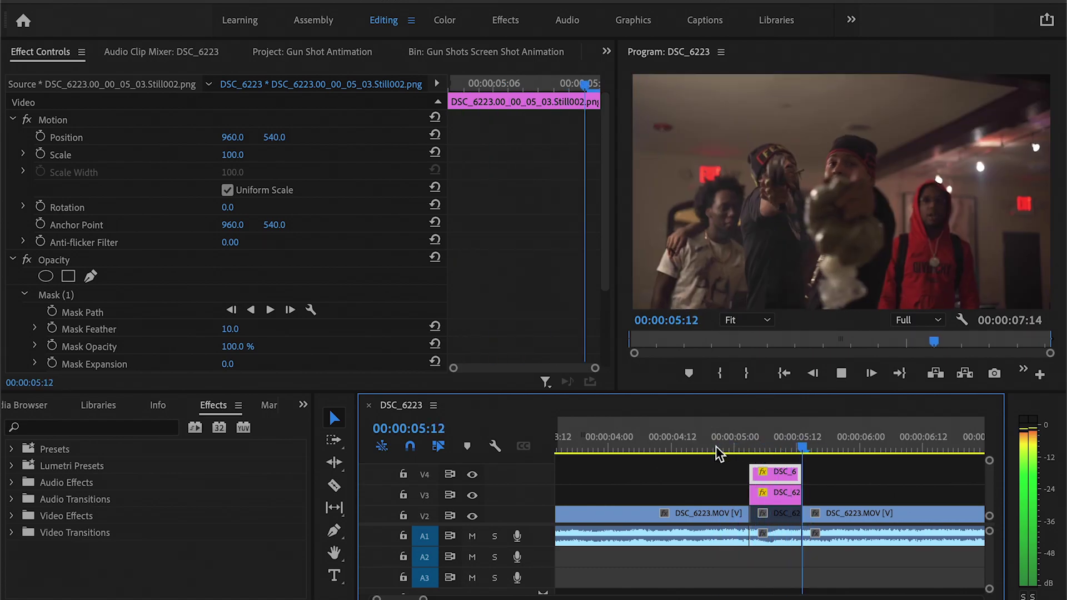
{"action": "left_click", "coordinate": [719, 446]}
{"action": "key", "text": "space"}
{"action": "left_click", "coordinate": [724, 447]}
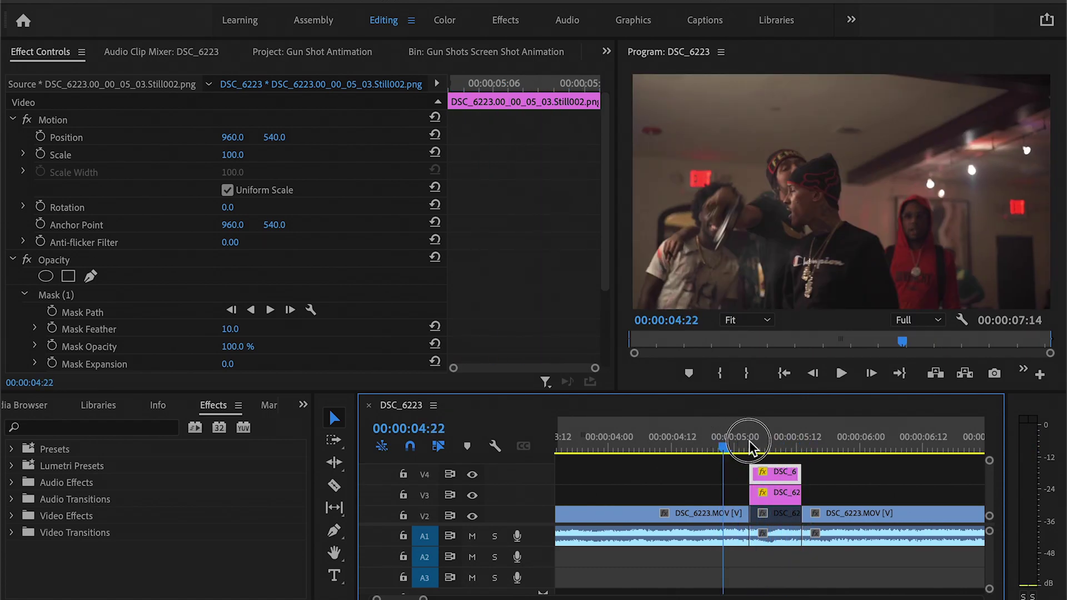
{"action": "key", "text": "space"}
- Move the V3 still's 50% opacity keyframe earlier to about 00:00:05:06 so the background darkens faster
{"action": "left_click", "coordinate": [786, 439]}
{"action": "left_click", "coordinate": [780, 492]}
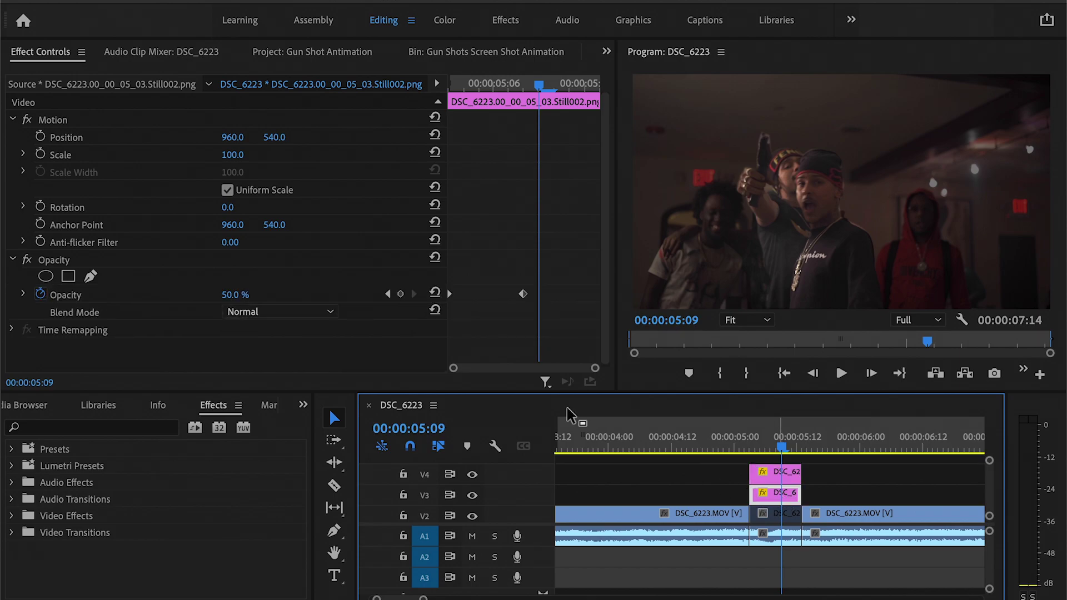
{"action": "left_click_drag", "start_coordinate": [522, 294], "coordinate": [495, 294]}
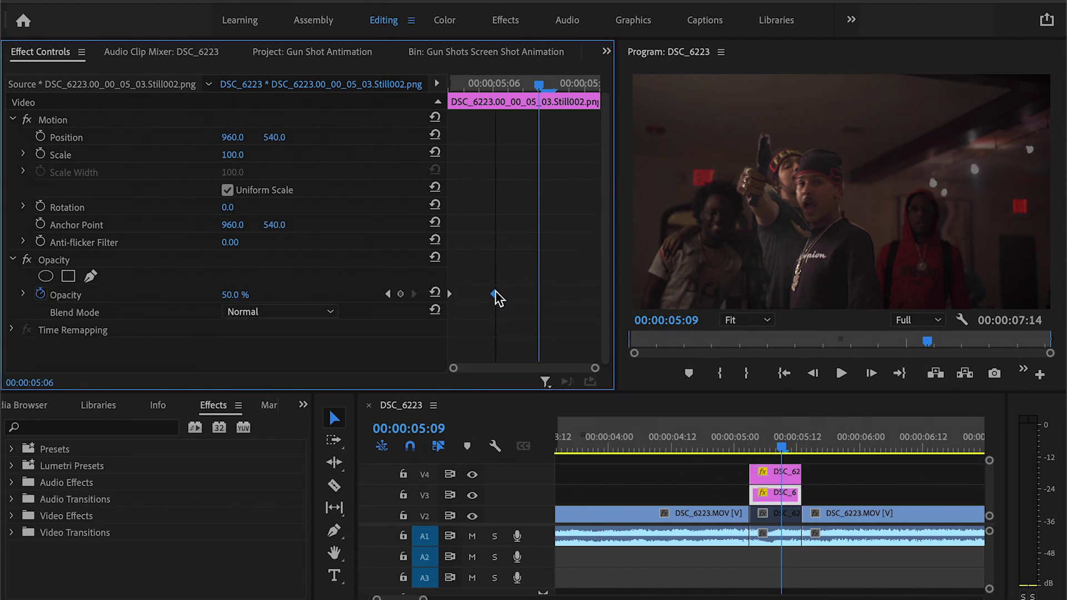
- Set the V4 still's mask feather to 1.0 and its mask expansion to -3.0
{"action": "left_click", "coordinate": [775, 472]}
{"action": "left_click_drag", "start_coordinate": [608, 150], "coordinate": [595, 232]}
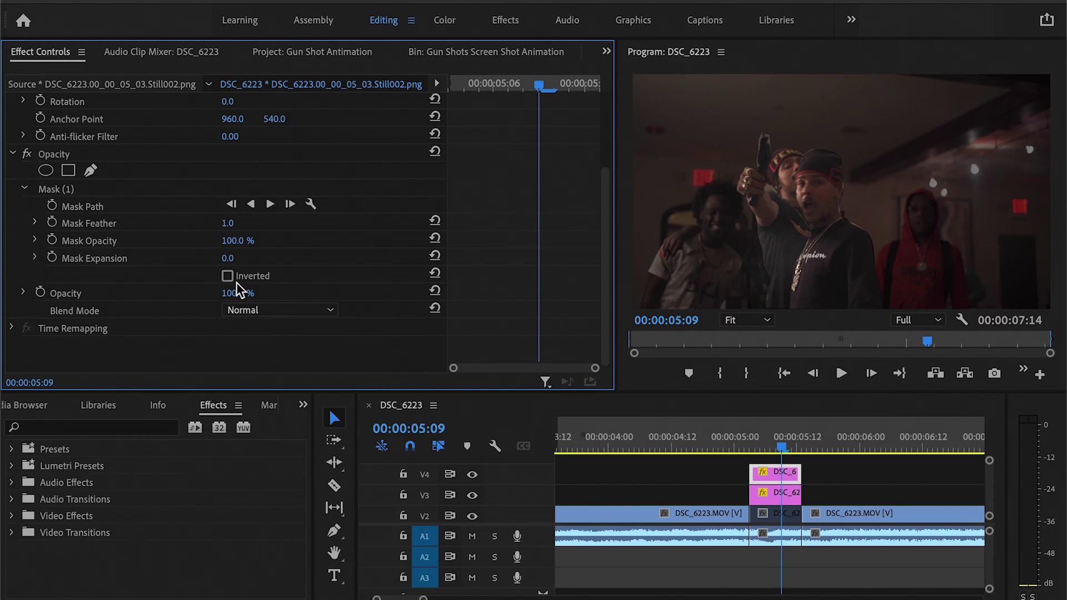
{"action": "left_click_drag", "start_coordinate": [229, 257], "coordinate": [232, 258]}
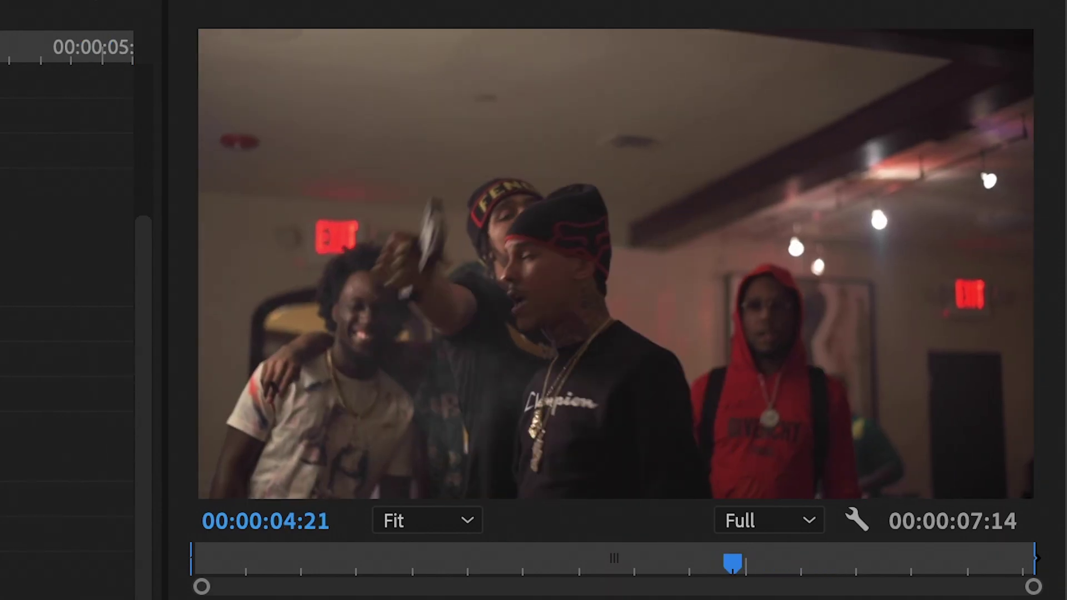
- Put the playhead at 00:00:05:03 and place Muzzle_Flashes.jpg from the nested bin on V5 above the two stills
{"action": "left_click", "coordinate": [759, 447]}
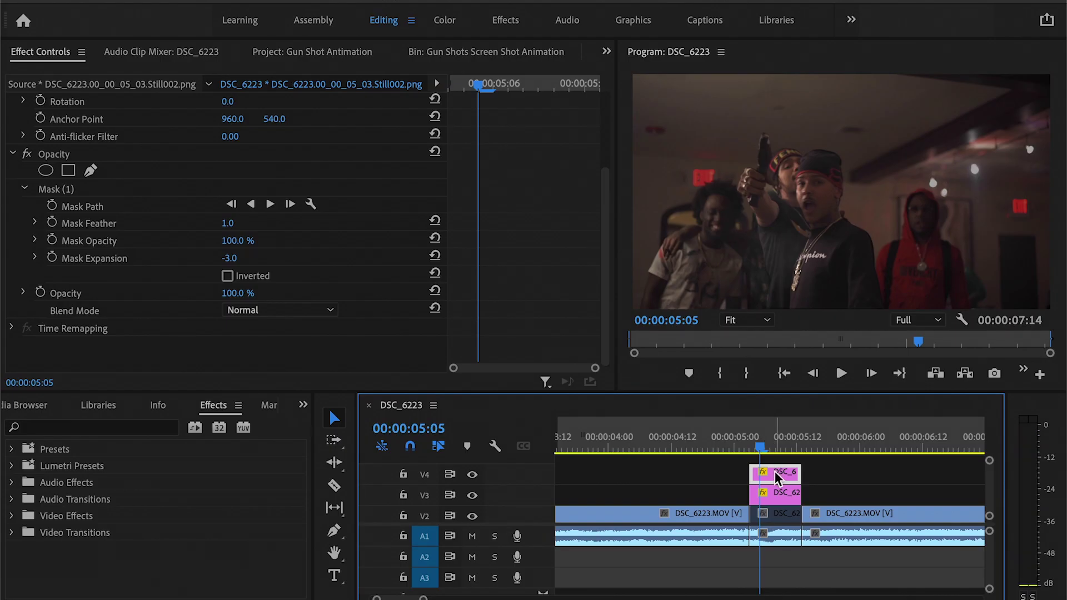
{"action": "left_click", "coordinate": [751, 447]}
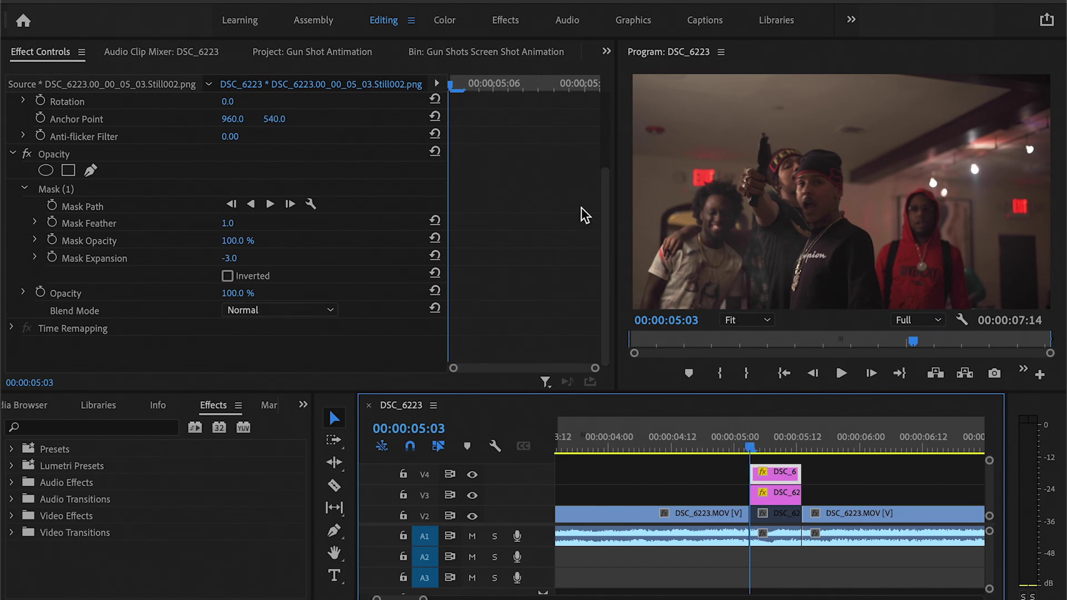
{"action": "left_click_drag", "start_coordinate": [604, 219], "coordinate": [595, 124]}
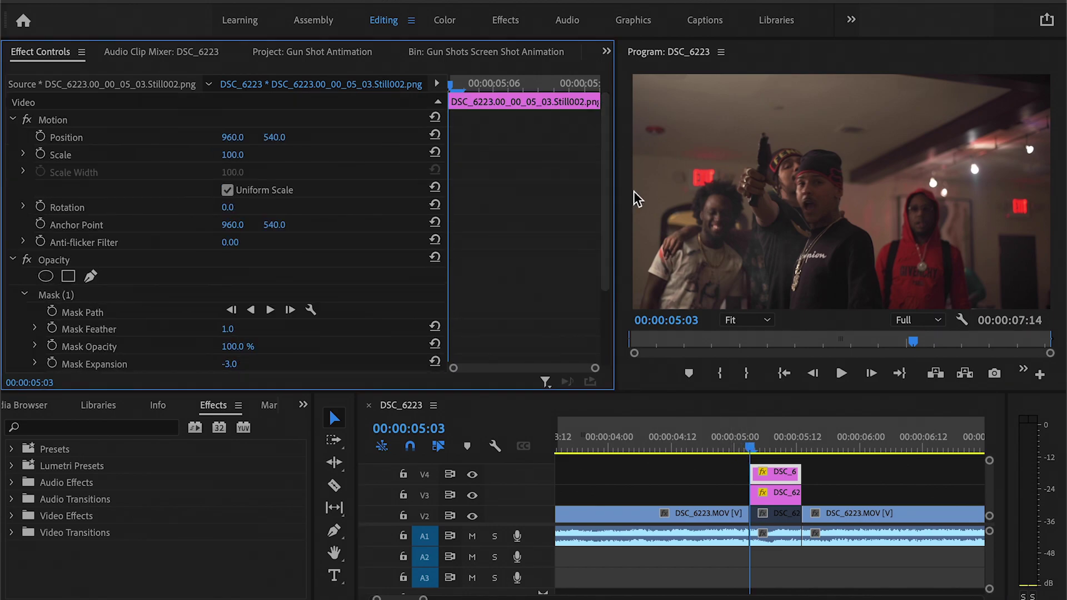
{"action": "key", "text": "space"}
{"action": "left_click", "coordinate": [743, 410]}
{"action": "left_click", "coordinate": [748, 444]}
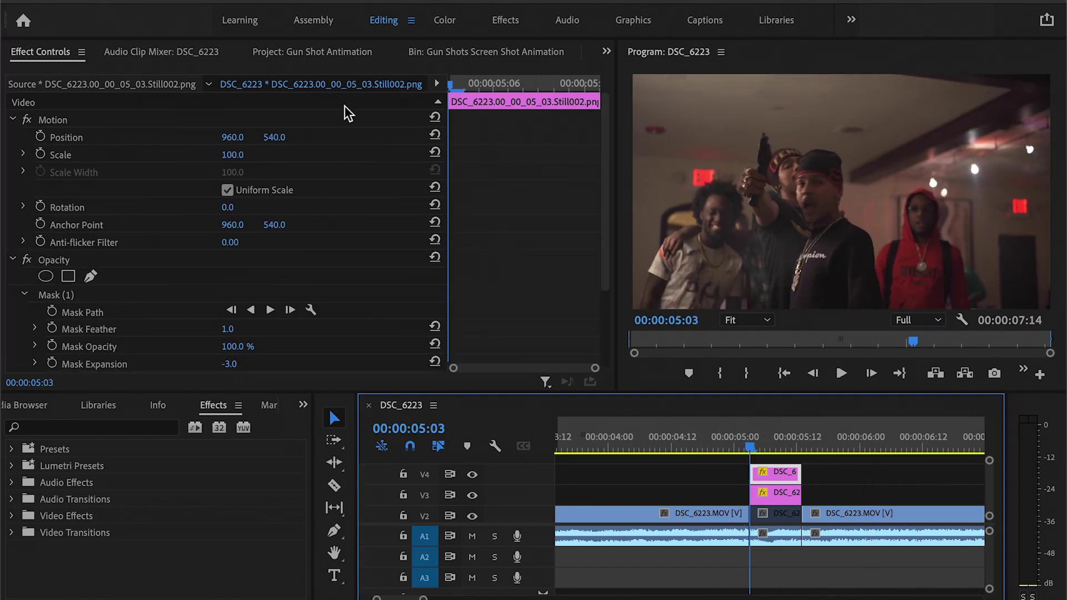
{"action": "left_click", "coordinate": [335, 54]}
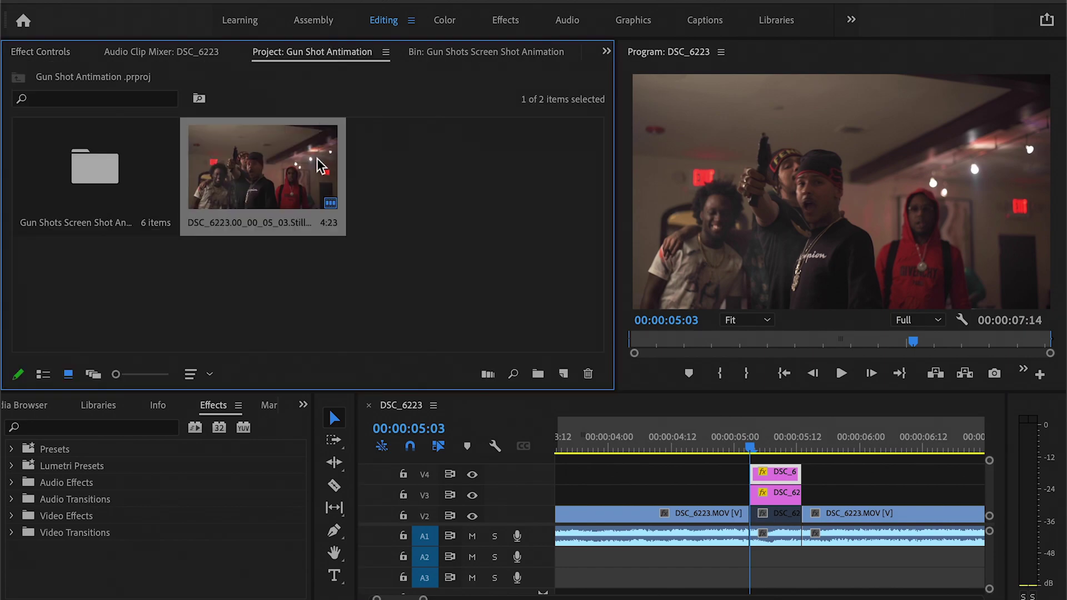
{"action": "double_click", "coordinate": [118, 168]}
{"action": "double_click", "coordinate": [83, 264]}
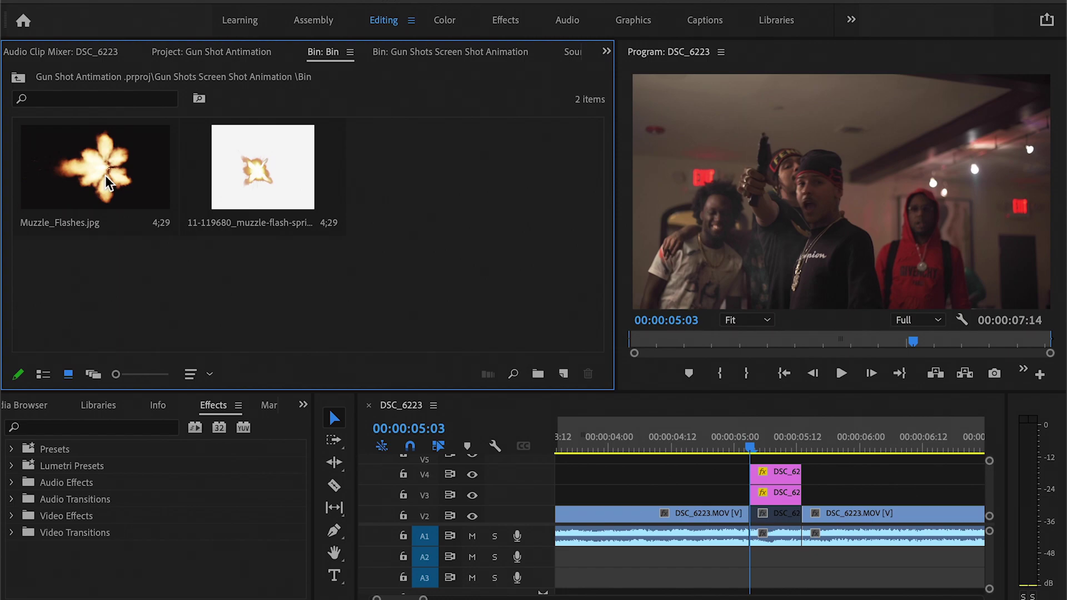
{"action": "left_click_drag", "start_coordinate": [106, 177], "coordinate": [750, 468]}
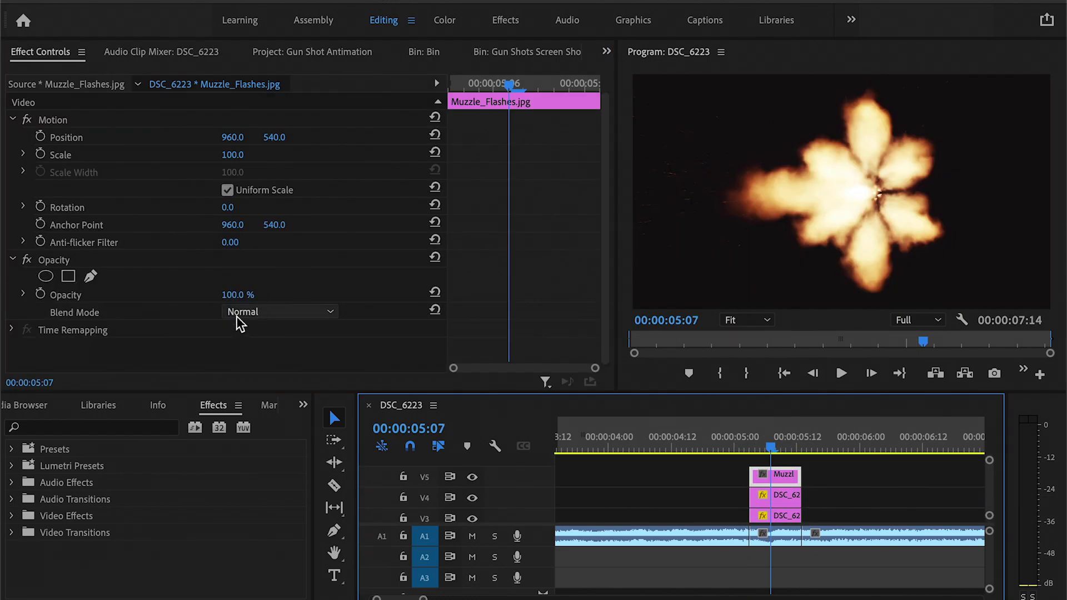
- Set the muzzle flash clip's blend mode to Screen and its scale to 21
{"action": "left_click", "coordinate": [236, 317]}
{"action": "left_click", "coordinate": [262, 151]}
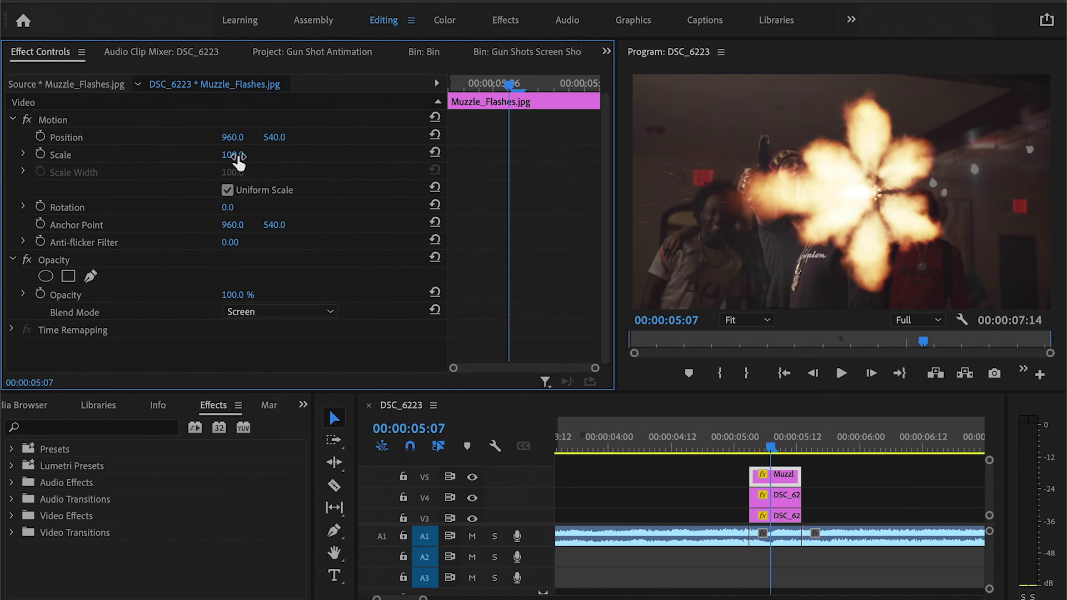
{"action": "left_click_drag", "start_coordinate": [238, 161], "coordinate": [196, 161]}
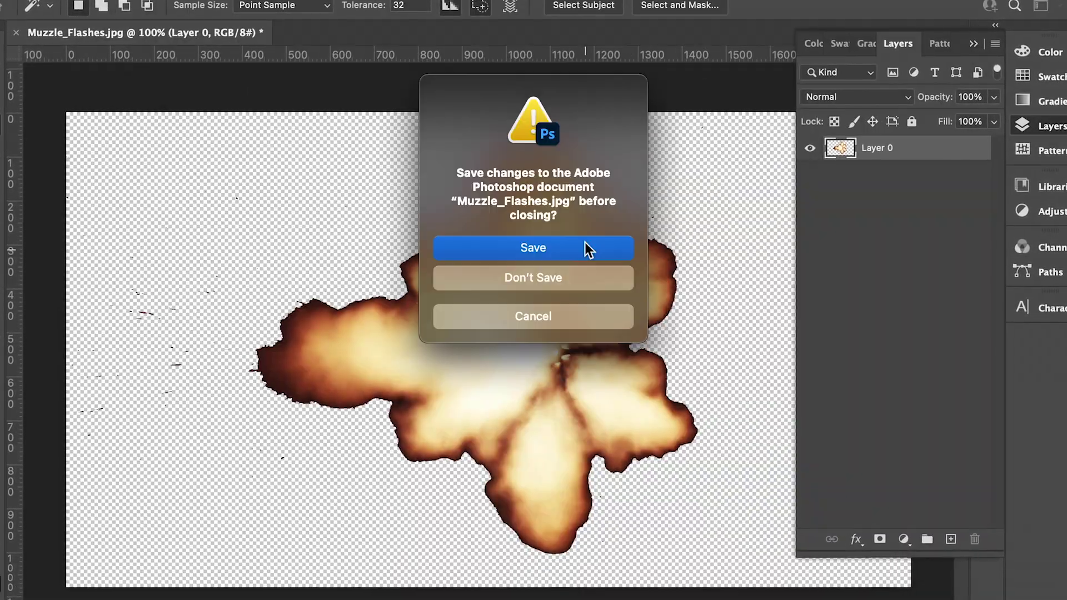
- Switch to Photoshop and save the changes to the background-free Muzzle_Flashes image while closing it
{"action": "left_click", "coordinate": [584, 248]}
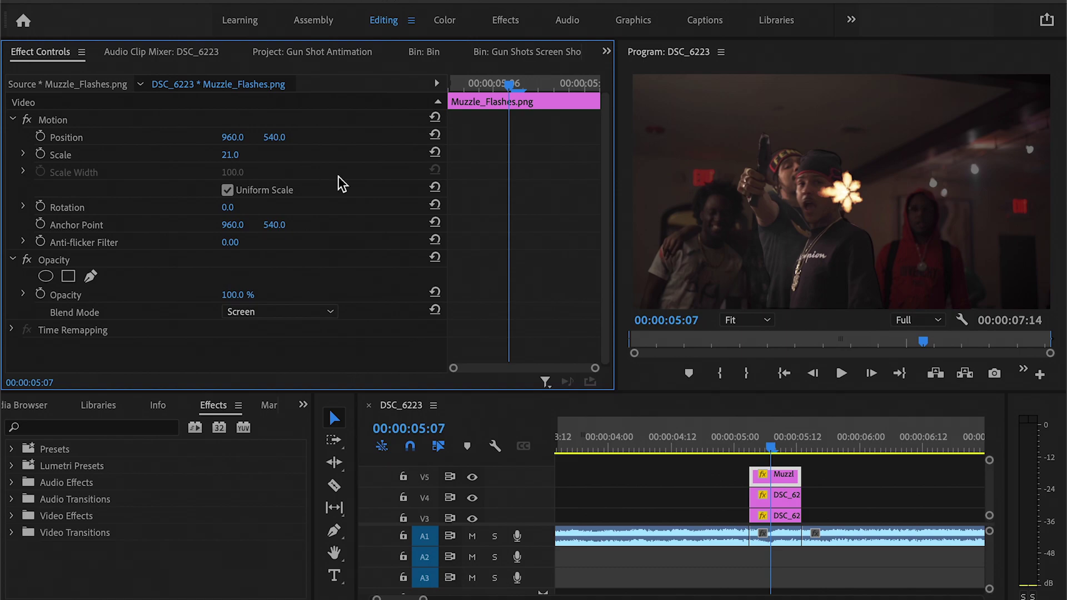
- Reset the Muzzle_Flashes.png clip's scale, set it to 31 and position the flash at 555, 291 over the pistol's muzzle
{"action": "left_click", "coordinate": [433, 155]}
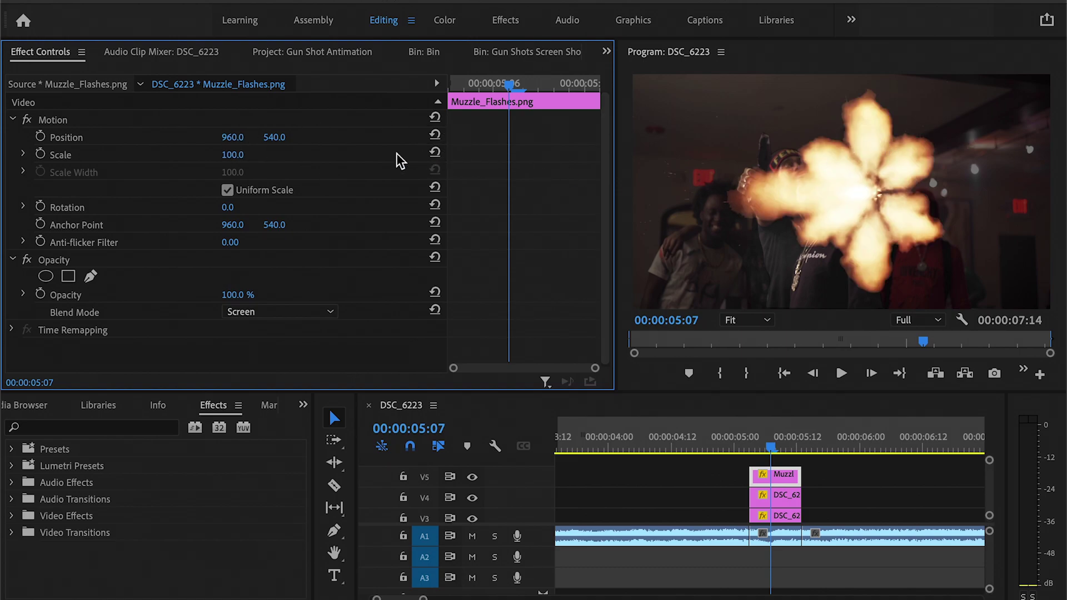
{"action": "left_click_drag", "start_coordinate": [230, 155], "coordinate": [128, 138]}
{"action": "left_click_drag", "start_coordinate": [281, 136], "coordinate": [257, 219]}
{"action": "mouse_move", "coordinate": [253, 155]}
{"action": "left_mouse_down"}
{"action": "mouse_move", "coordinate": [233, 155]}
{"action": "mouse_move", "coordinate": [284, 141]}
{"action": "mouse_move", "coordinate": [245, 137]}
{"action": "left_mouse_up"}
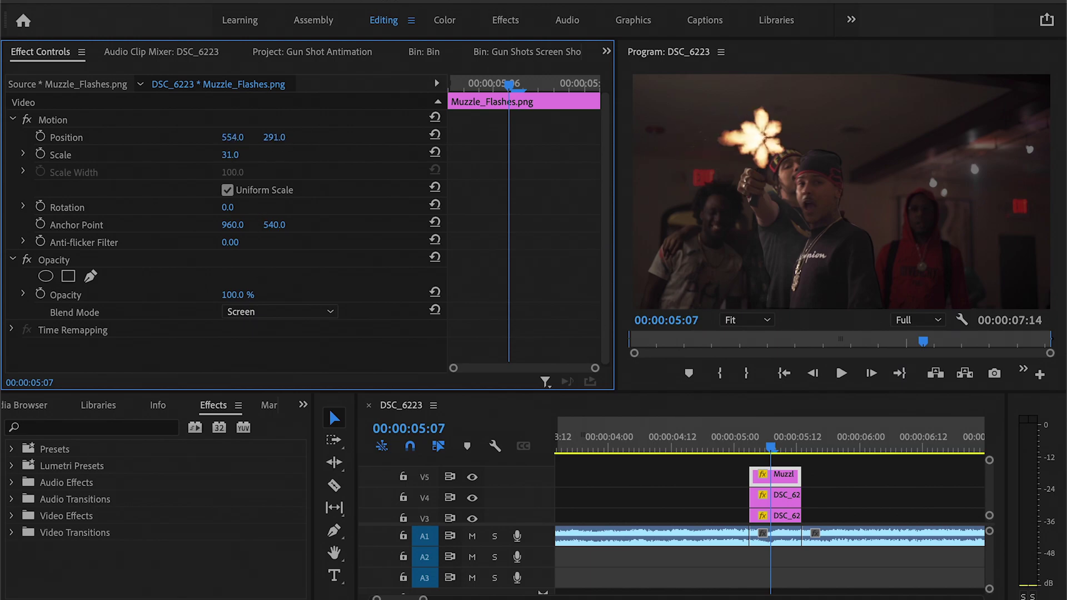
- Cut the muzzle flash clip on V5 into one-frame pieces along its whole length, starting from 00:00:05:03
{"action": "left_click_drag", "start_coordinate": [737, 443], "coordinate": [779, 444]}
{"action": "left_click_drag", "start_coordinate": [779, 445], "coordinate": [750, 444]}
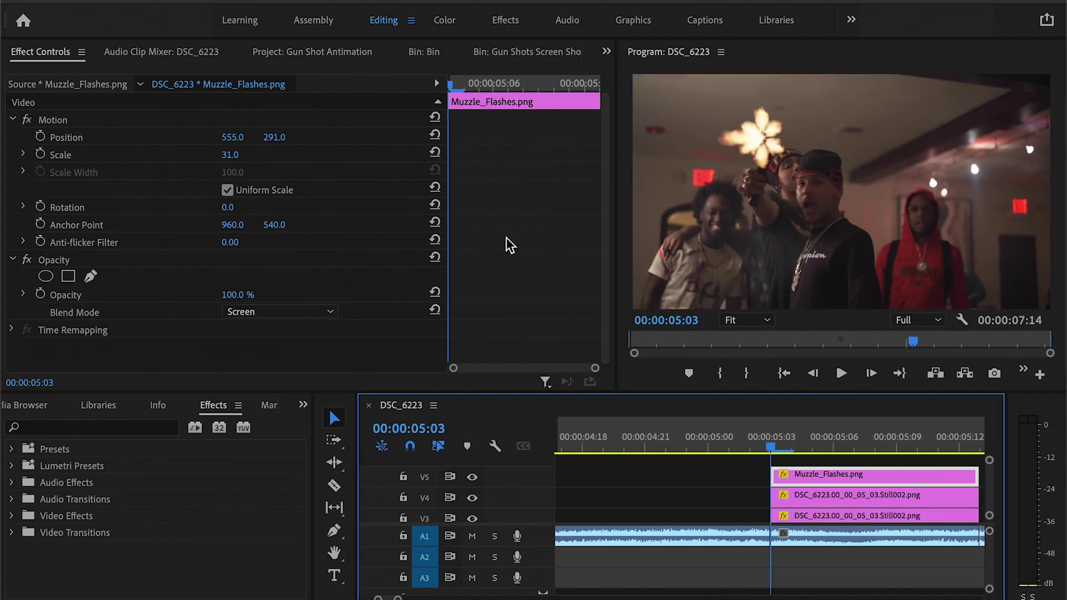
{"action": "key", "text": "c"}
{"action": "left_click", "coordinate": [791, 476]}
{"action": "key", "text": "v"}
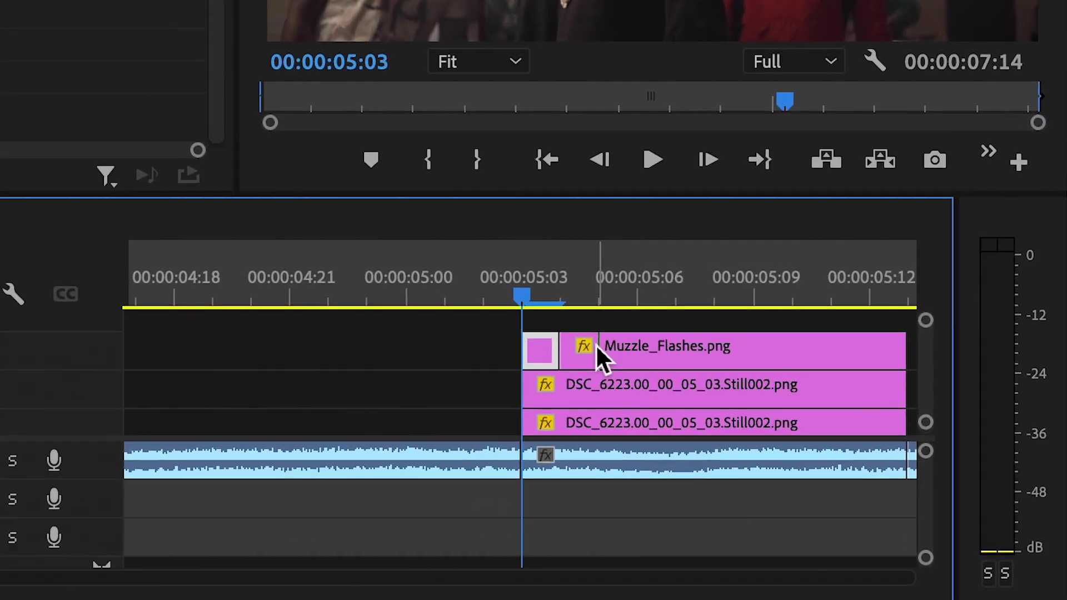
{"action": "left_click", "coordinate": [598, 347]}
{"action": "left_click", "coordinate": [637, 348]}
{"action": "left_click", "coordinate": [676, 349]}
{"action": "left_click", "coordinate": [753, 349]}
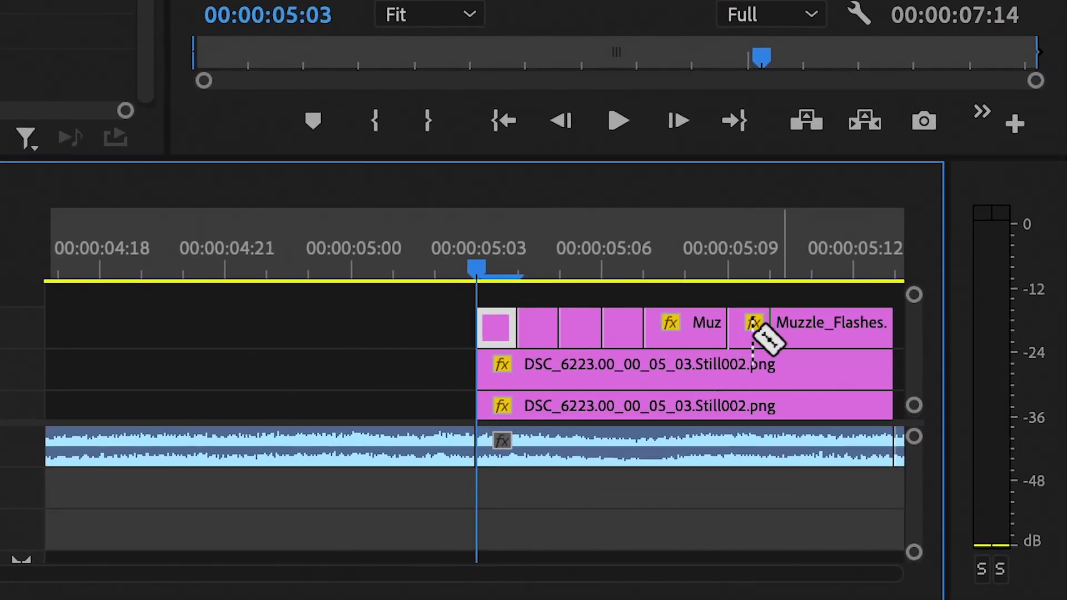
{"action": "left_click", "coordinate": [717, 349]}
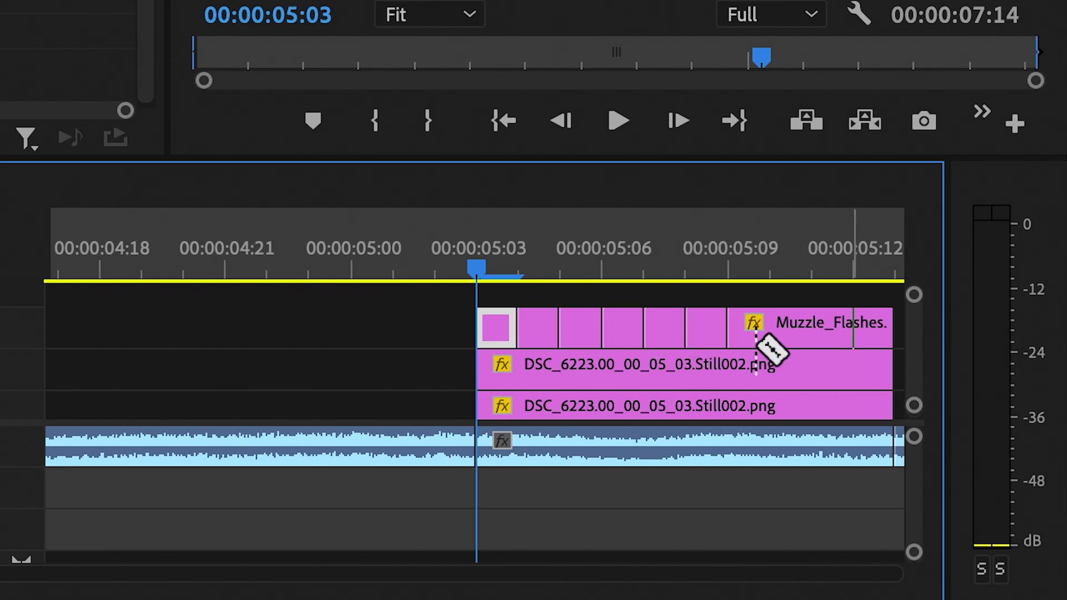
{"action": "left_click", "coordinate": [770, 338]}
{"action": "key", "text": "v"}
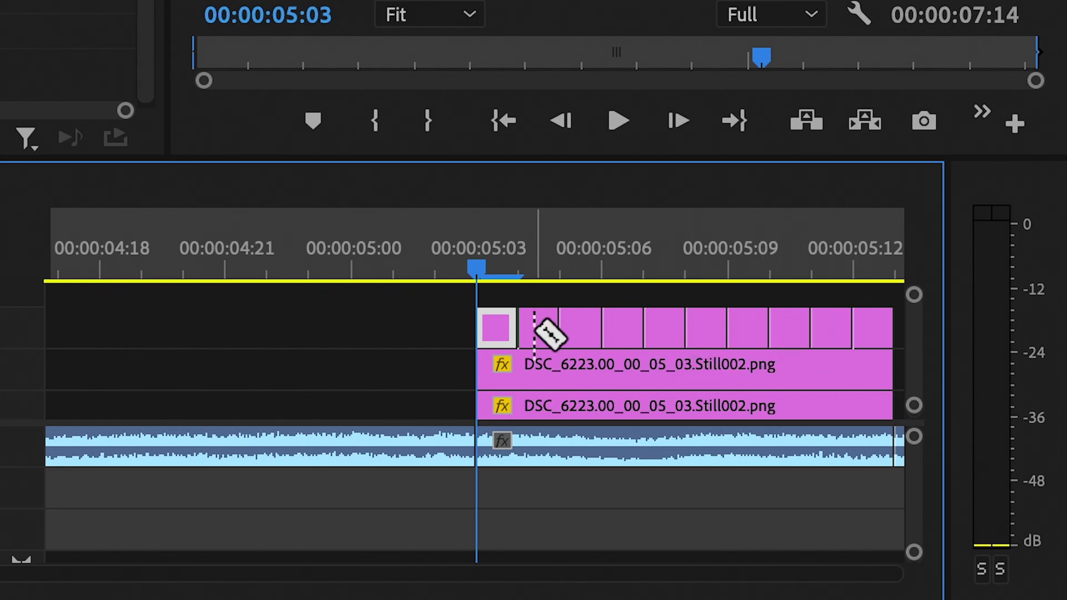
{"action": "key", "text": "v"}
- Disable two of every three muzzle flash pieces on V5, keeping the first, fourth, seventh and tenth enabled for a flicker
{"action": "key", "text": "super+Down"}
{"action": "key", "text": "shift+super+e"}
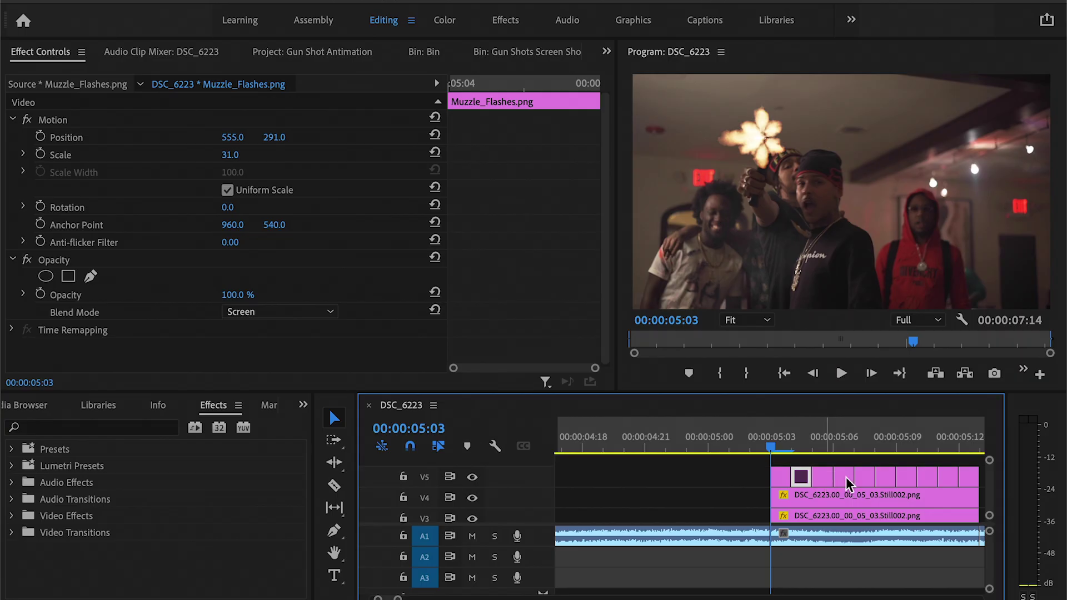
{"action": "key", "text": "super+Down"}
{"action": "key", "text": "shift+super+e"}
{"action": "left_click", "coordinate": [867, 481]}
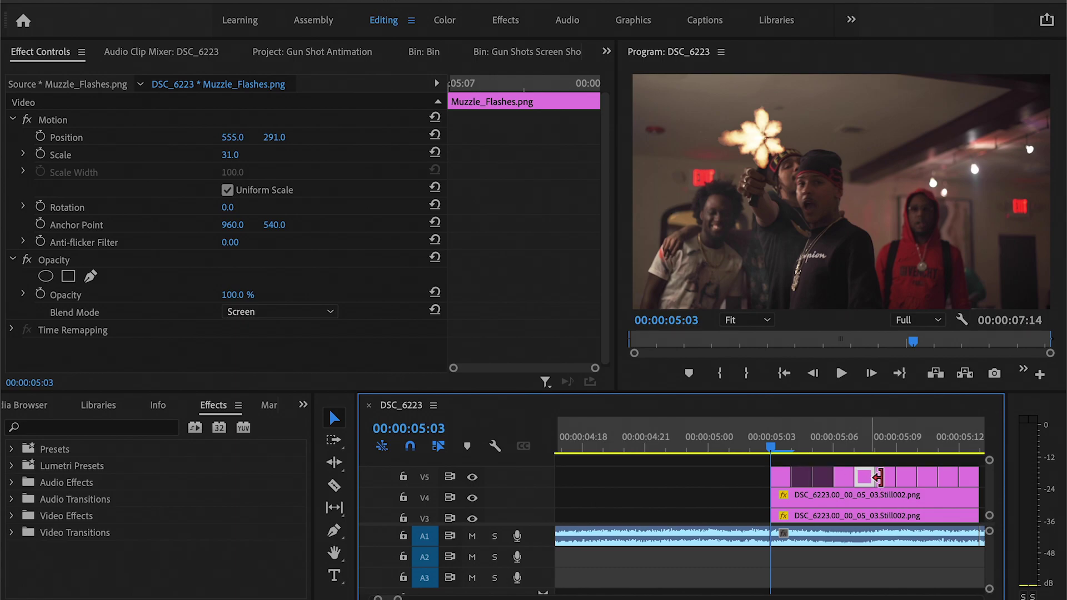
{"action": "key", "text": "shift+e"}
{"action": "left_click", "coordinate": [889, 477]}
{"action": "key", "text": "shift+e"}
{"action": "left_click", "coordinate": [928, 477]}
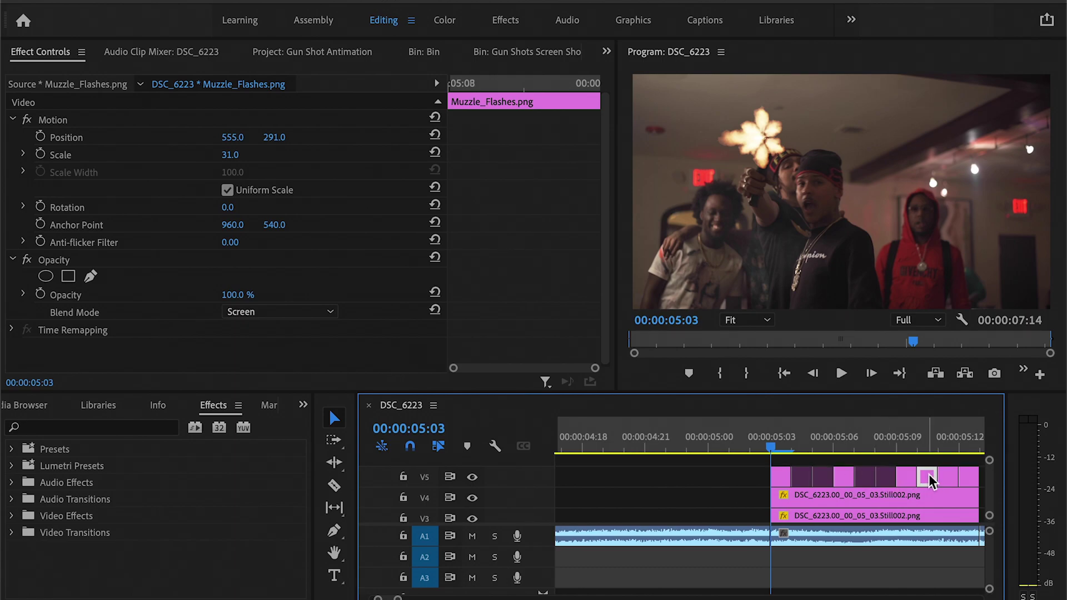
{"action": "key", "text": "shift+e"}
{"action": "left_click", "coordinate": [948, 477]}
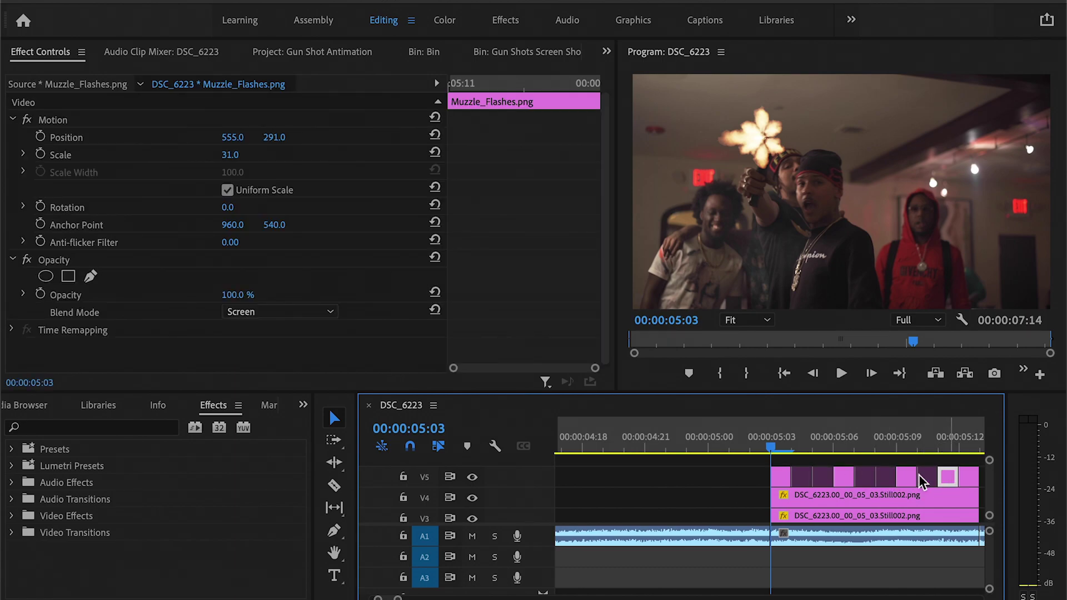
{"action": "key", "text": "shift+e"}
- Play back the flickering muzzle flash over the freeze frame from shortly before the stills begin
{"action": "left_click_drag", "start_coordinate": [742, 451], "coordinate": [604, 451]}
{"action": "key", "text": "minus"}
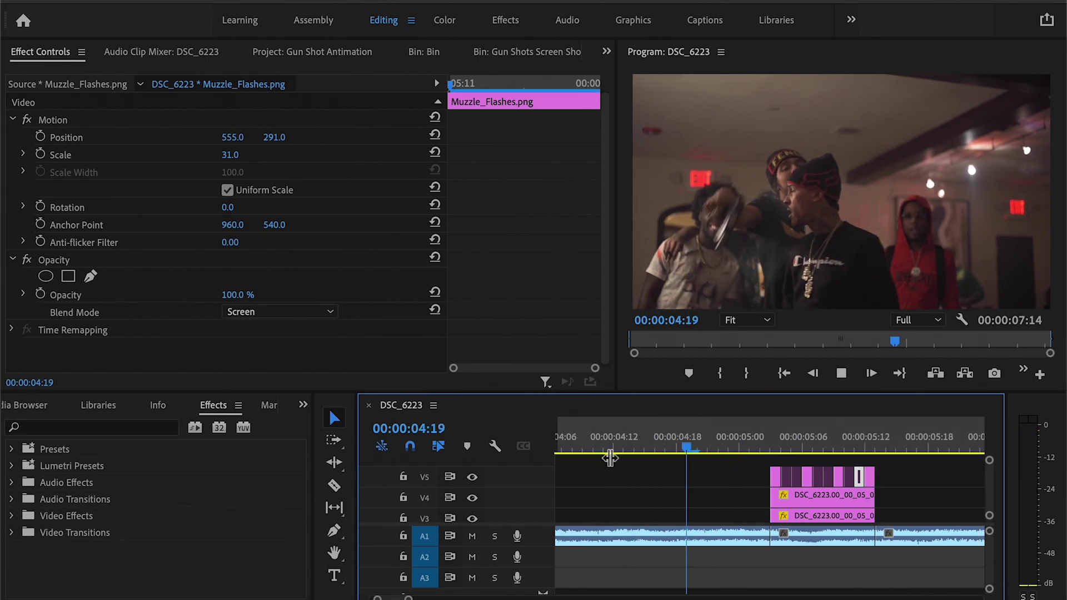
{"action": "key", "text": "space"}
{"action": "left_click_drag", "start_coordinate": [774, 448], "coordinate": [718, 450]}
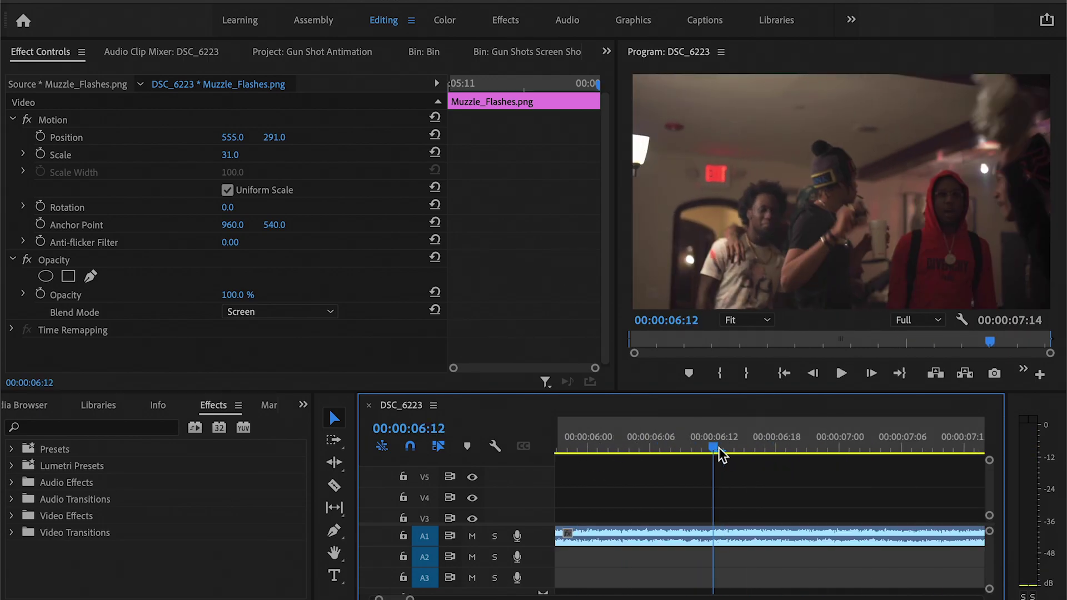
{"action": "key", "text": "minus"}
{"action": "key", "text": "minus"}
{"action": "left_click", "coordinate": [658, 436]}
{"action": "key", "text": "equal"}
{"action": "key", "text": "equal"}
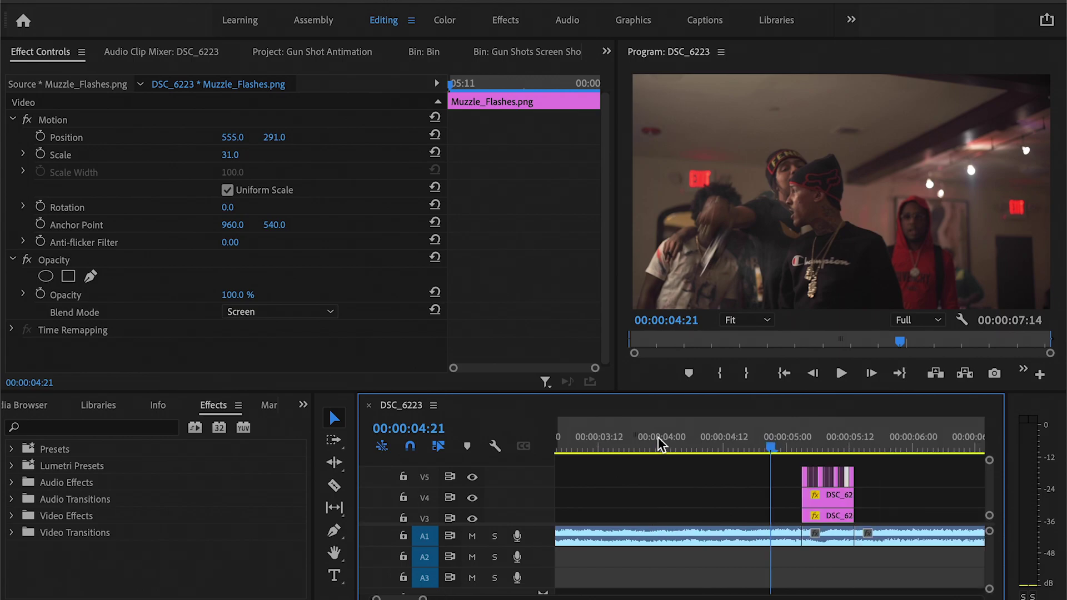
{"action": "key", "text": "space"}
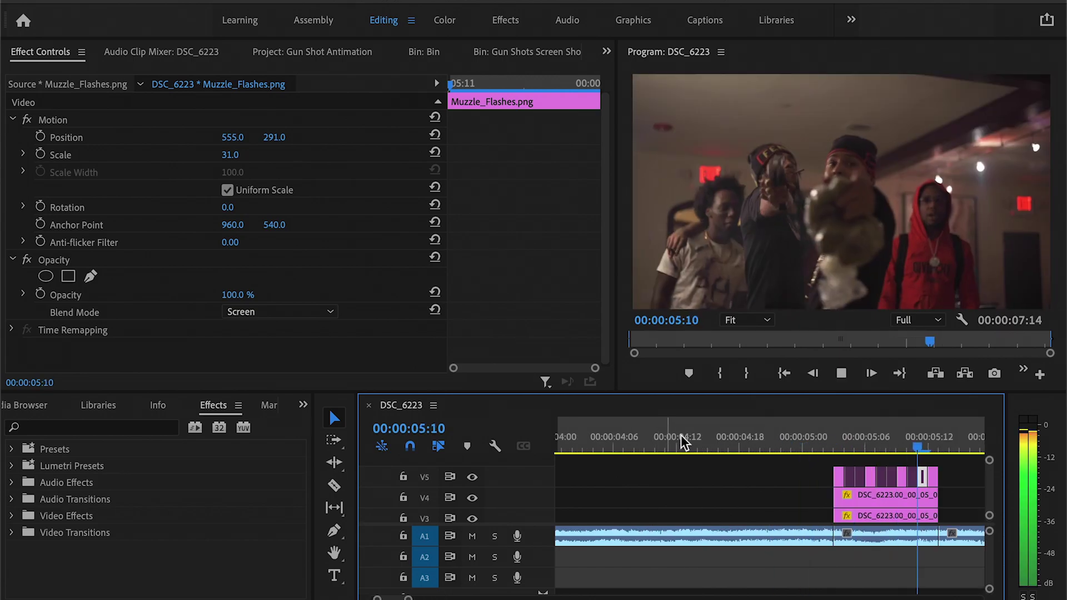
{"action": "key", "text": "minus"}
{"action": "key", "text": "minus"}
{"action": "key", "text": "space"}
{"action": "left_click", "coordinate": [678, 444]}
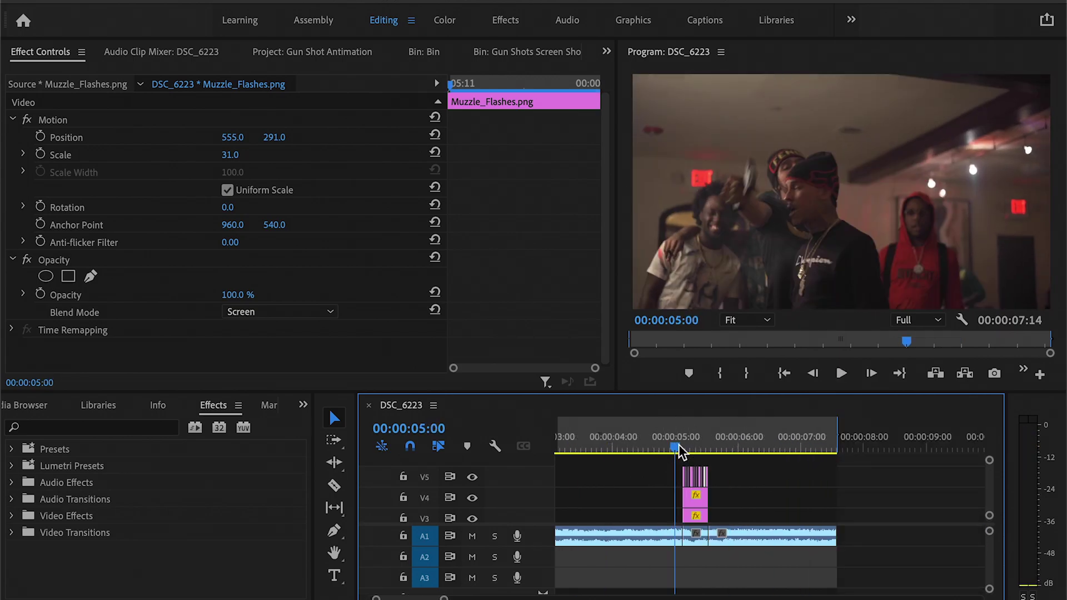
- Review the muzzle flash flicker repeatedly around 00:00:05:00, examining the V5 pieces over the freeze frame up close
{"action": "key", "text": "space"}
{"action": "left_click", "coordinate": [679, 444]}
{"action": "key", "text": "space"}
{"action": "left_click", "coordinate": [658, 439]}
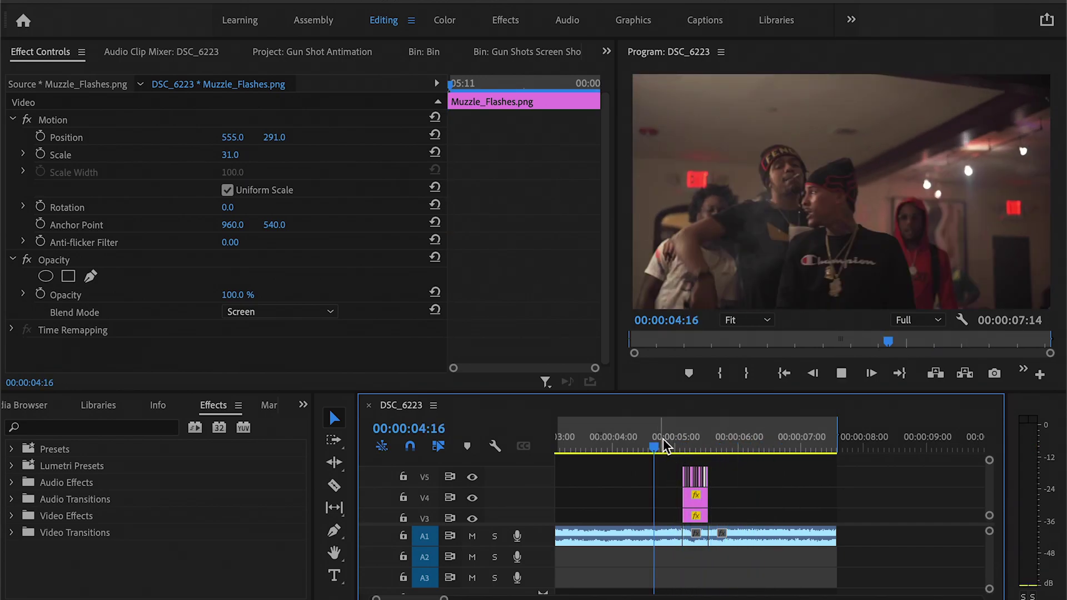
{"action": "left_click", "coordinate": [663, 439]}
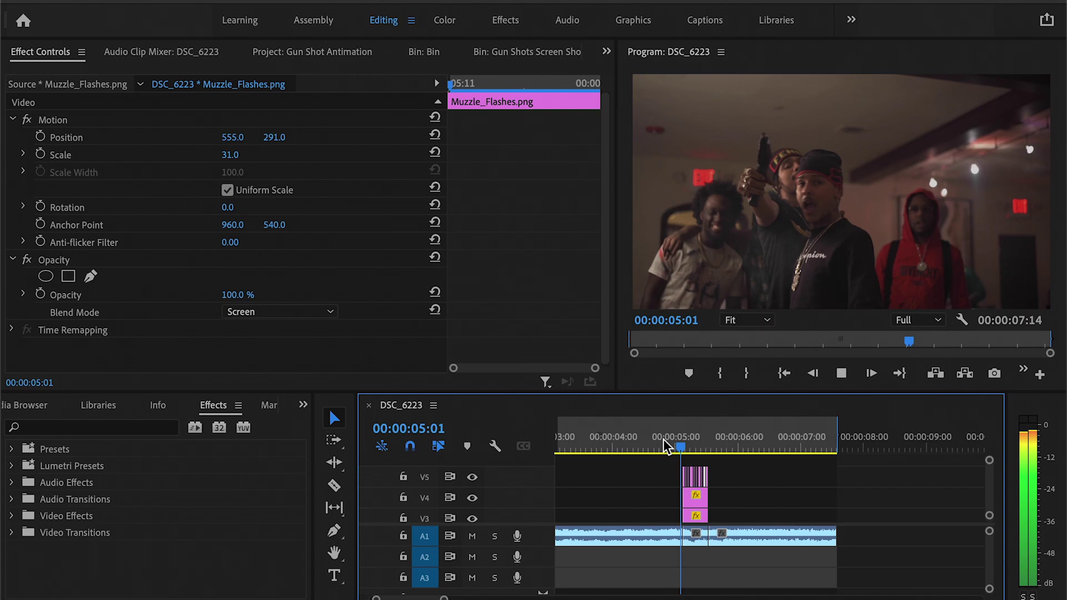
{"action": "left_click", "coordinate": [676, 440]}
{"action": "key", "text": "equal"}
{"action": "key", "text": "equal"}
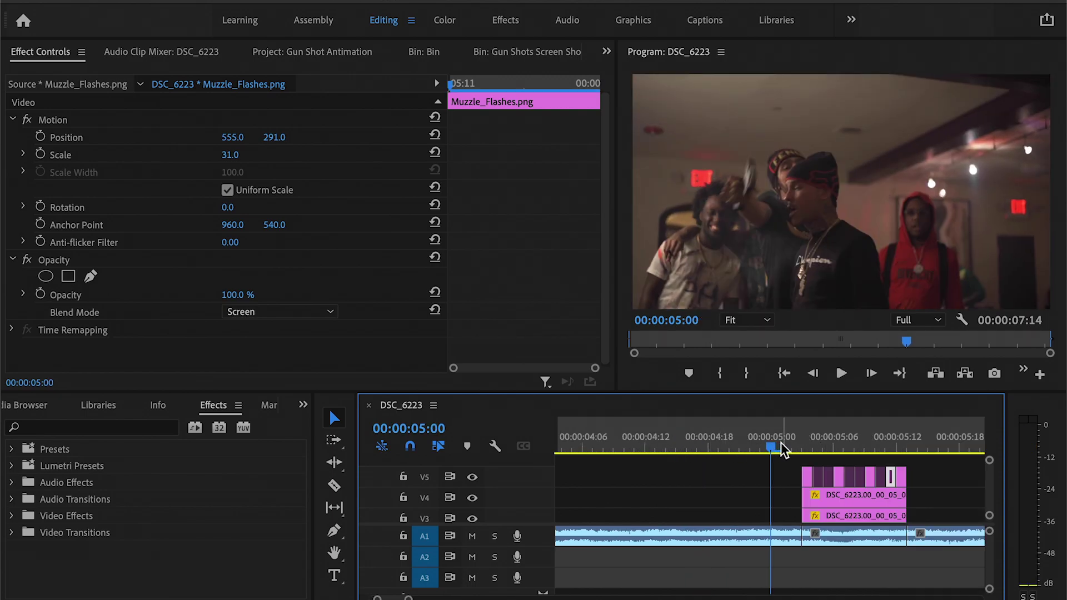
{"action": "key", "text": "space"}
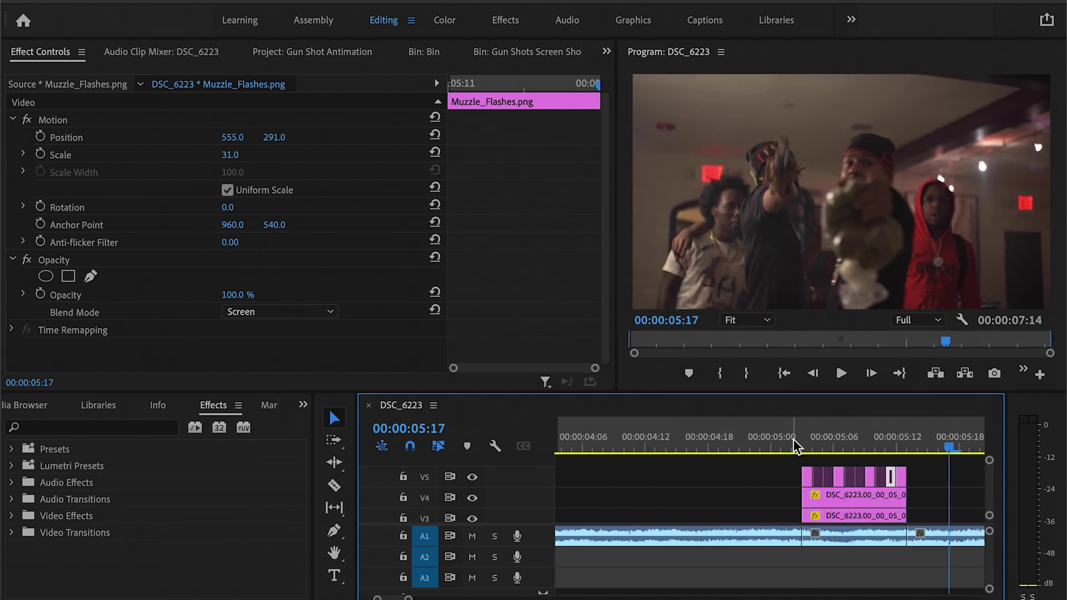
{"action": "mouse_move", "coordinate": [794, 439]}
{"action": "left_mouse_down"}
{"action": "mouse_move", "coordinate": [904, 444]}
{"action": "mouse_move", "coordinate": [784, 446]}
{"action": "left_mouse_up"}
- Nest the V5 muzzle flash pieces together with the masked still on V4 and turn on scale keyframing at 100 for the nest
{"action": "left_click_drag", "start_coordinate": [871, 462], "coordinate": [704, 496]}
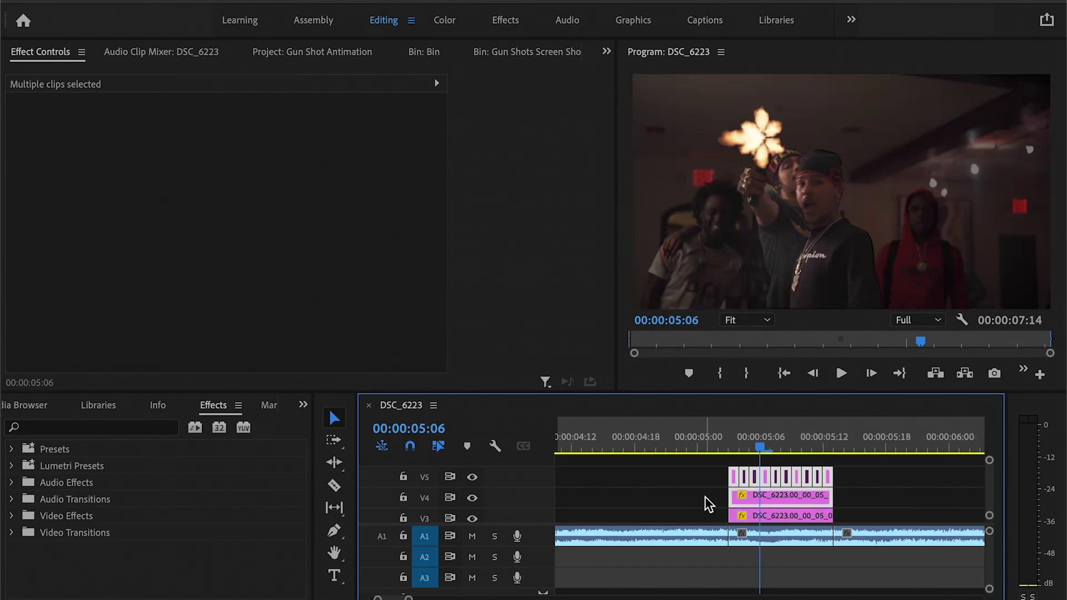
{"action": "key", "text": "n"}
{"action": "key", "text": "Return"}
{"action": "left_click", "coordinate": [745, 492]}
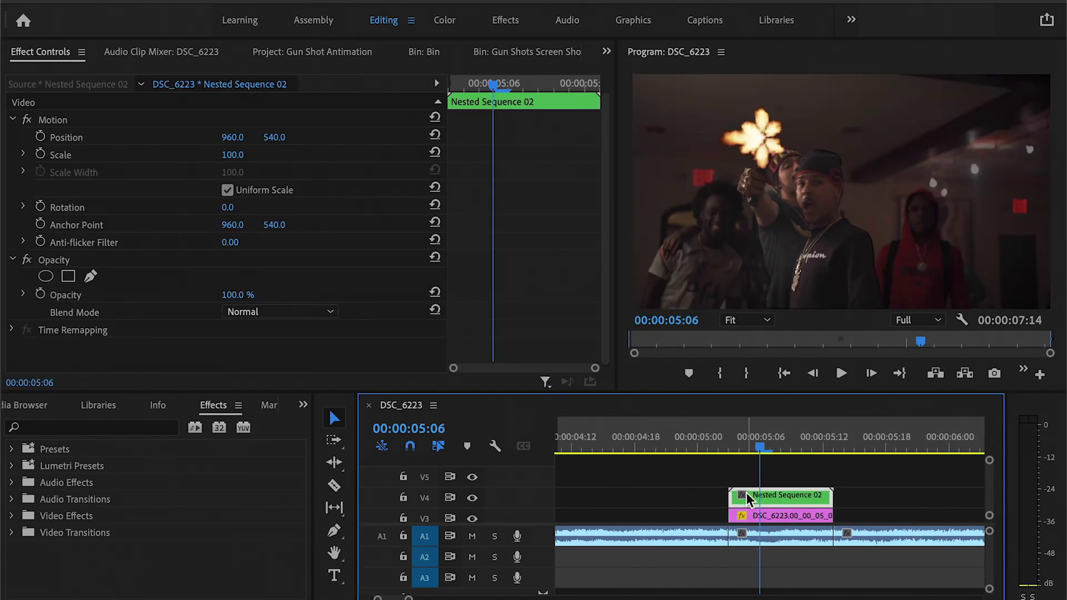
{"action": "left_click", "coordinate": [42, 154]}
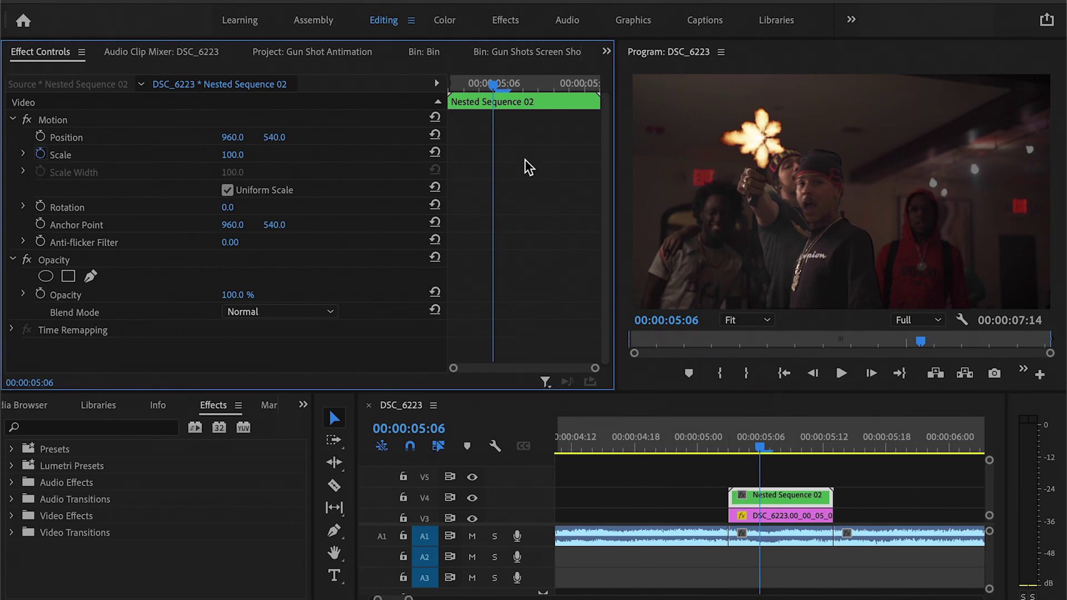
{"action": "left_click", "coordinate": [232, 154]}
{"action": "type", "text": "11"}
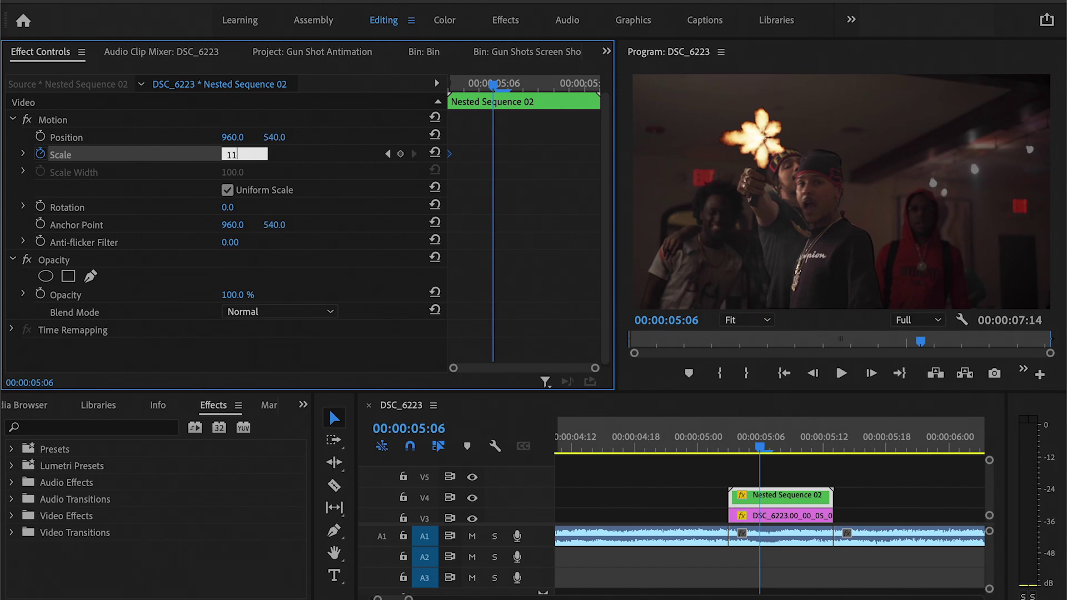
{"action": "type", "text": "15"}
{"action": "key", "text": "Return"}
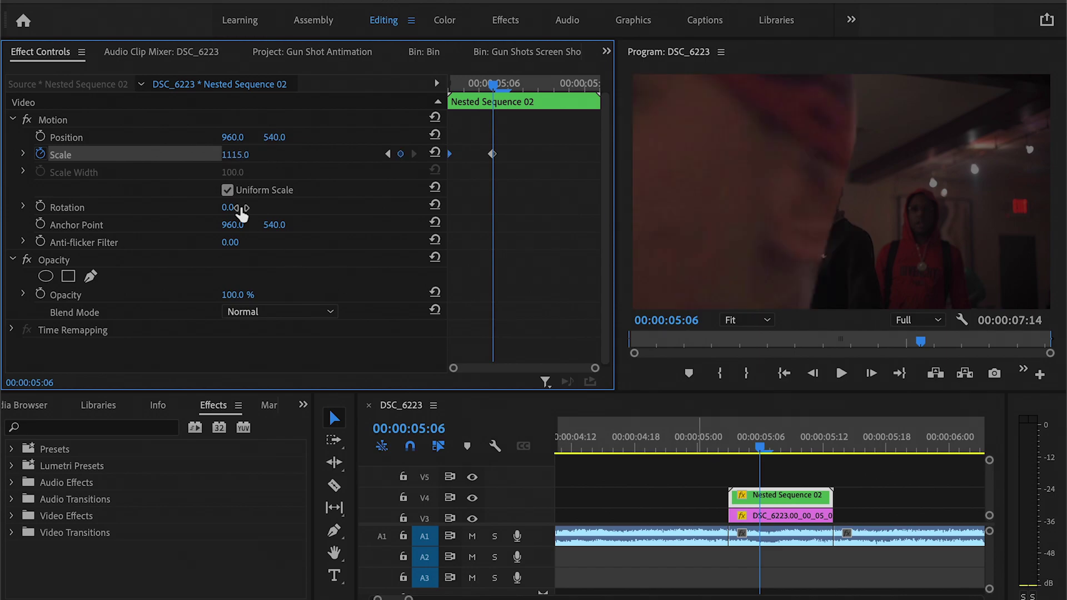
{"action": "key", "text": "ctrl+z"}
- Set the nested clip's scale to 115 and place that keyframe at the clip's end for a slow zoom-in
{"action": "left_click", "coordinate": [244, 154]}
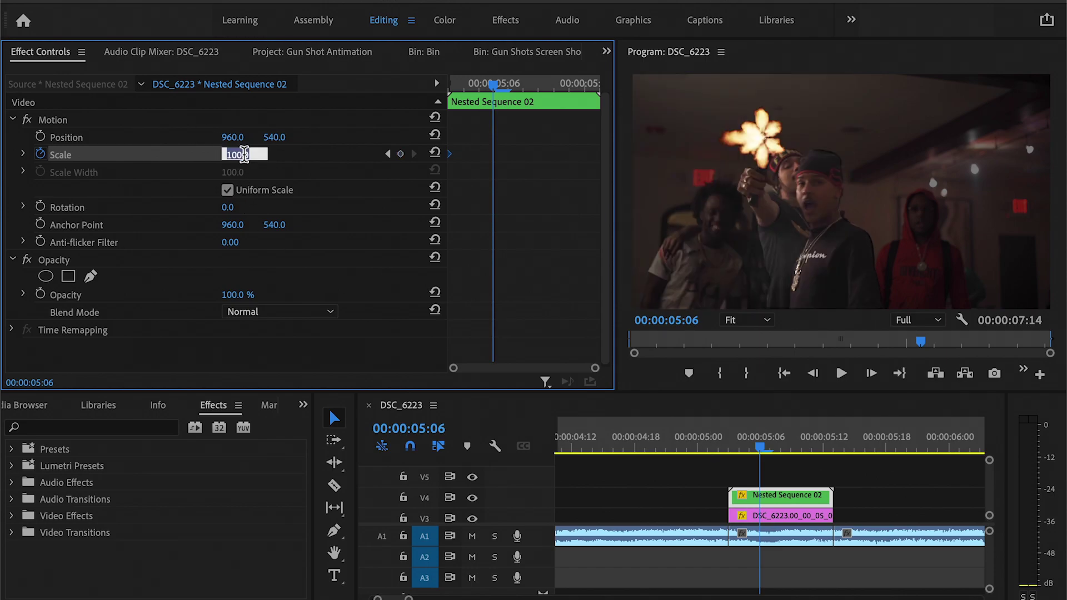
{"action": "type", "text": "115"}
{"action": "key", "text": "Return"}
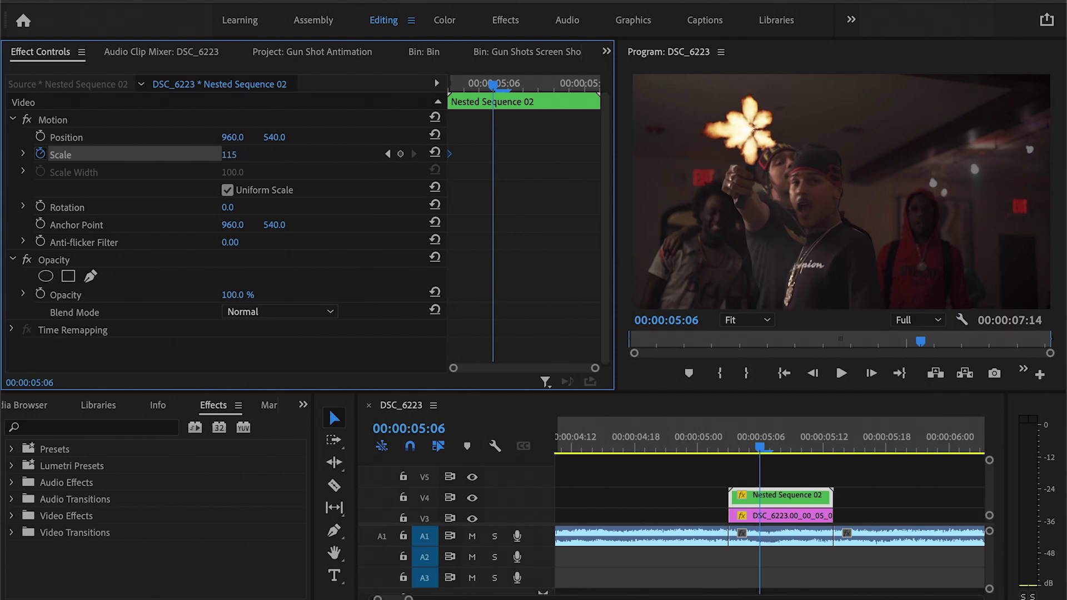
{"action": "left_click_drag", "start_coordinate": [492, 154], "coordinate": [693, 174]}
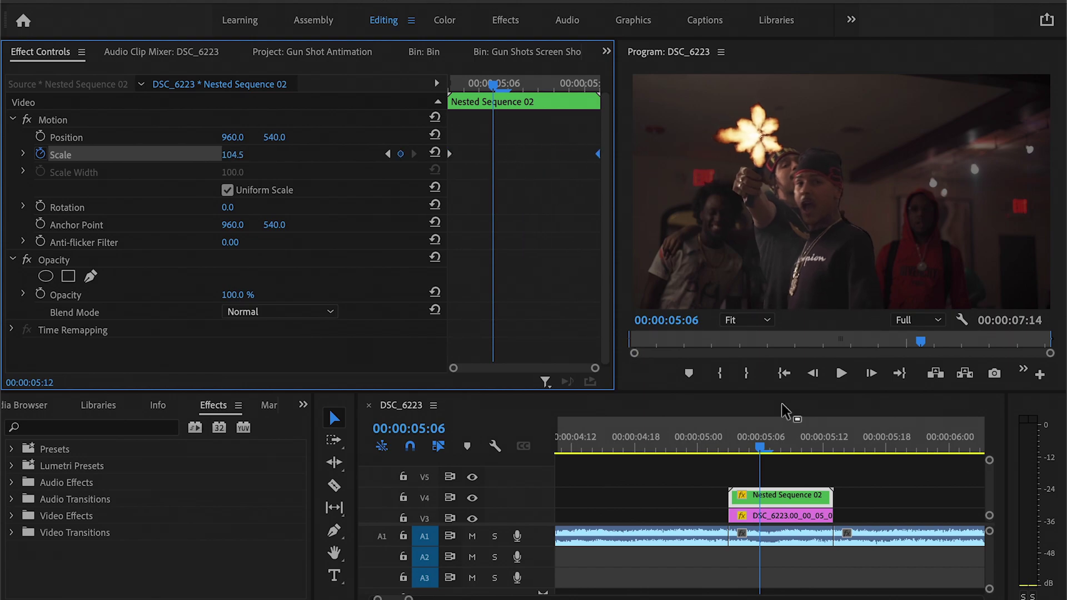
{"action": "left_click", "coordinate": [726, 448]}
{"action": "key", "text": "space"}
{"action": "left_click", "coordinate": [715, 449]}
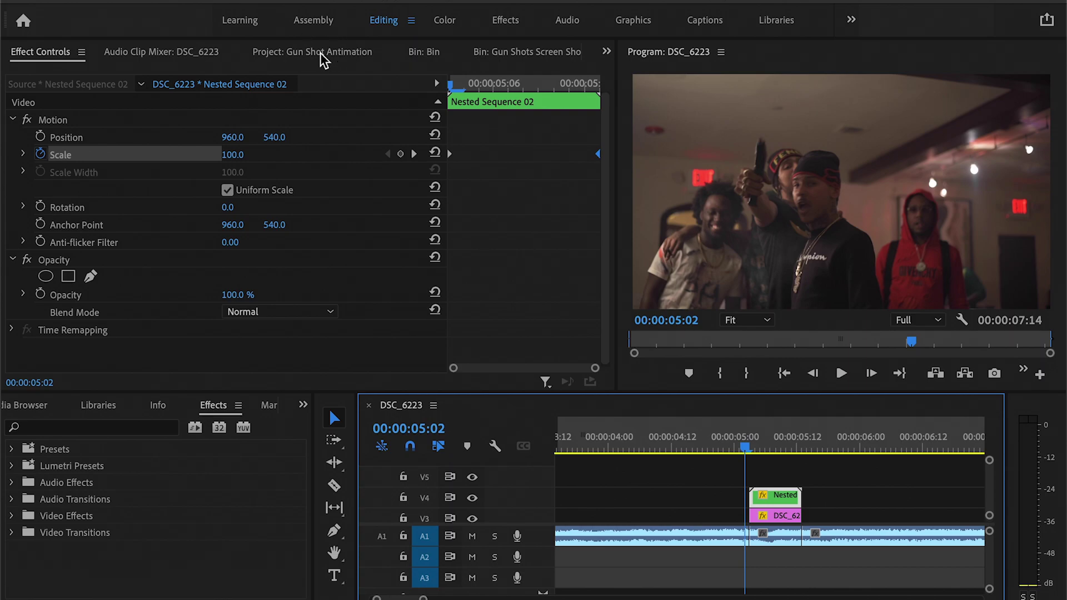
- Place the 9mm pistol sound effect from the Gun Shots Screen Shot Animation bin on audio track A2 near the freeze frame
{"action": "left_click", "coordinate": [320, 52]}
{"action": "left_click", "coordinate": [95, 276]}
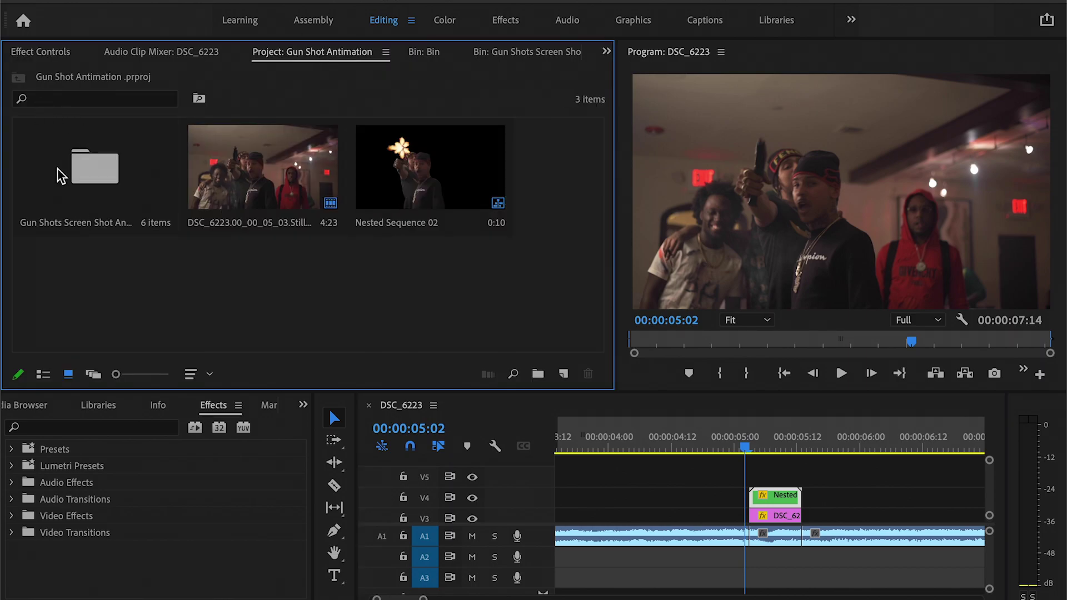
{"action": "double_click", "coordinate": [58, 143]}
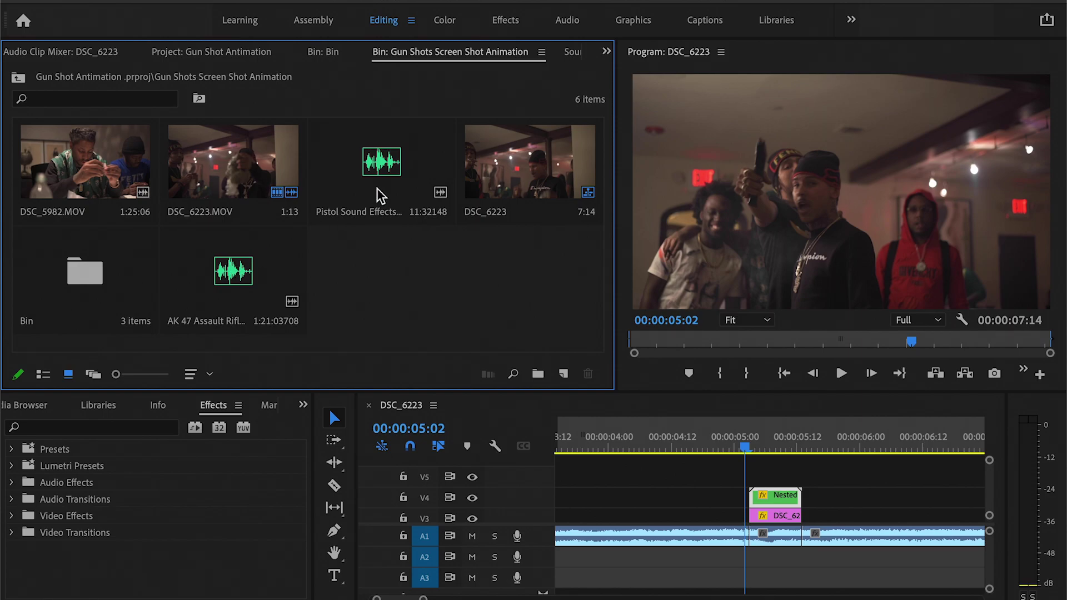
{"action": "left_click_drag", "start_coordinate": [373, 168], "coordinate": [816, 561]}
- Trim the 9mm pistol sound to its first loud shot, one second long, and align it with the freeze frame's start at 00:00:05:03
{"action": "double_click", "coordinate": [817, 561]}
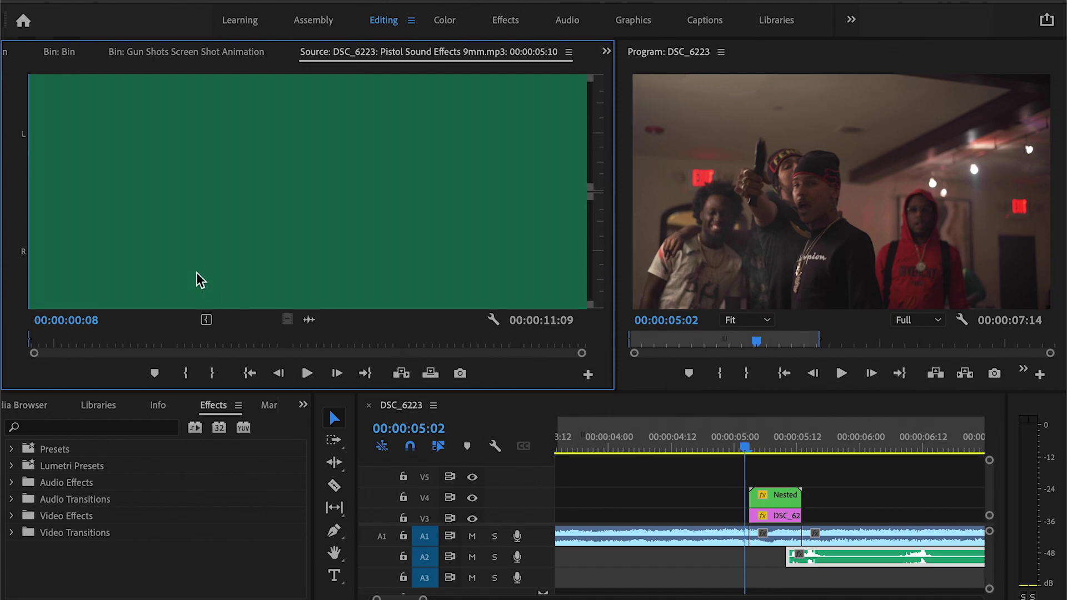
{"action": "left_click", "coordinate": [187, 195]}
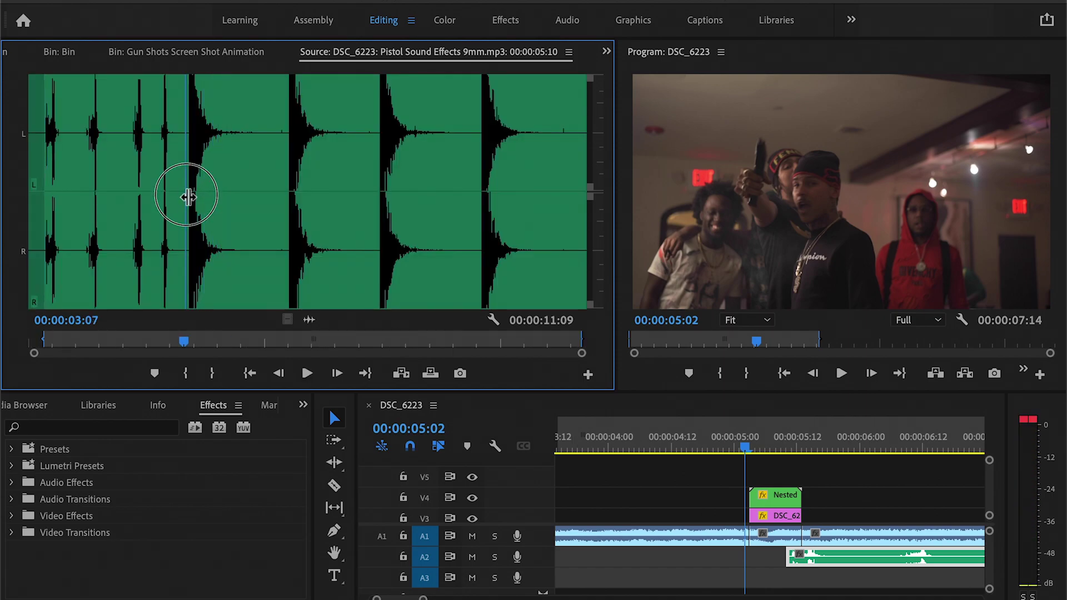
{"action": "key", "text": "space"}
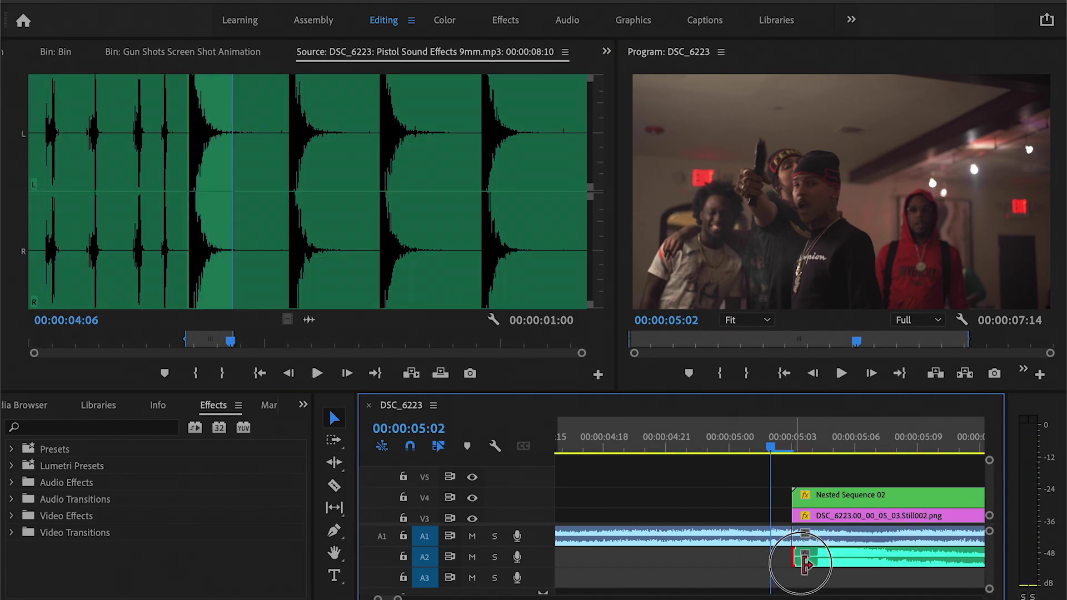
{"action": "mouse_move", "coordinate": [804, 562]}
{"action": "left_mouse_down"}
{"action": "mouse_move", "coordinate": [843, 557]}
{"action": "mouse_move", "coordinate": [816, 557]}
{"action": "left_mouse_up"}
- Duplicate the pistol shot onto A3, A4 and A5, staggered to start at 00:00:05:06, 00:00:05:09 and 00:00:05:12
{"action": "key", "text": "minus"}
{"action": "left_click_drag", "start_coordinate": [815, 557], "coordinate": [901, 578]}
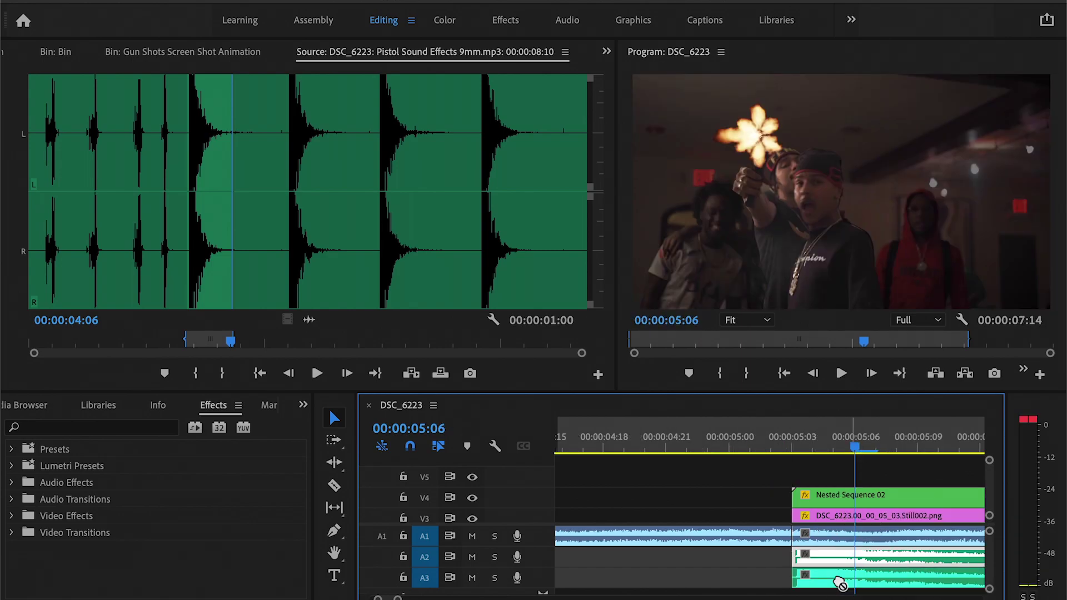
{"action": "key", "text": "minus"}
{"action": "scroll", "coordinate": [876, 583], "scroll_direction": "down", "scroll_amount": 2}
{"action": "left_click_drag", "start_coordinate": [811, 444], "coordinate": [839, 445]}
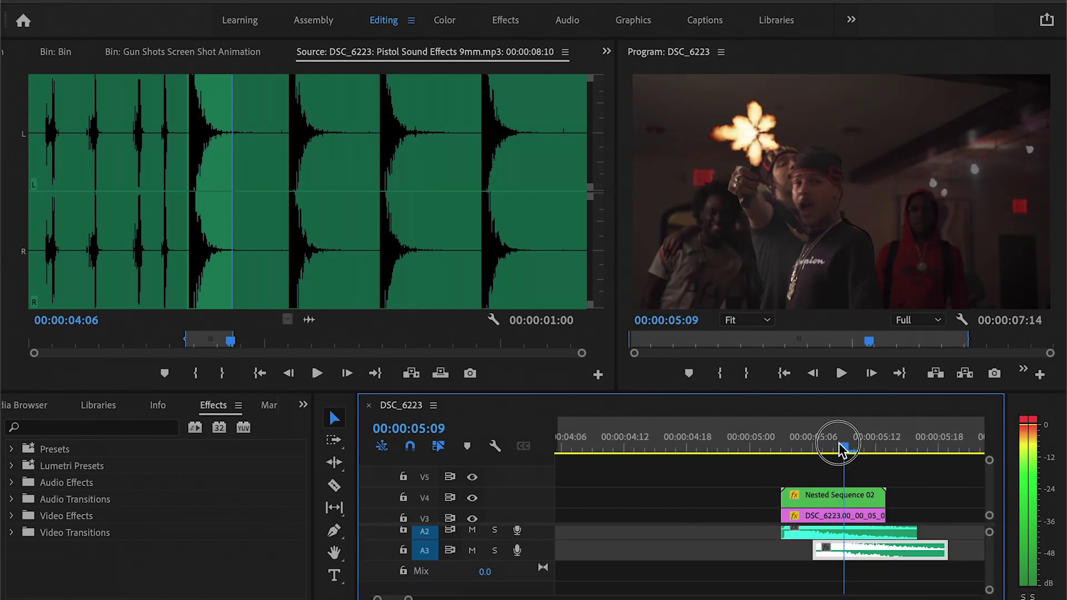
{"action": "scroll", "coordinate": [867, 572], "scroll_direction": "up", "scroll_amount": 2}
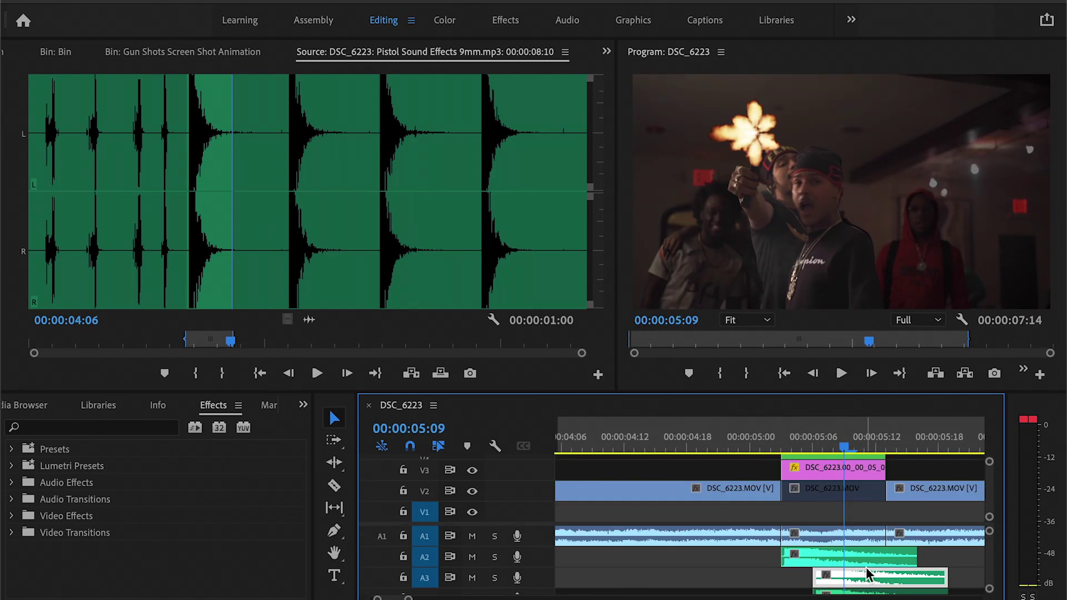
{"action": "scroll", "coordinate": [867, 572], "scroll_direction": "down", "scroll_amount": 2}
{"action": "left_click_drag", "start_coordinate": [831, 553], "coordinate": [863, 503]}
{"action": "left_click", "coordinate": [876, 445]}
{"action": "left_click_drag", "start_coordinate": [876, 553], "coordinate": [943, 587]}
{"action": "scroll", "coordinate": [908, 553], "scroll_direction": "down", "scroll_amount": 2}
- Play back the freeze frame with the staggered pistol shots from about one second before it begins
{"action": "left_click_drag", "start_coordinate": [876, 447], "coordinate": [517, 477]}
{"action": "key", "text": "minus"}
{"action": "key", "text": "minus"}
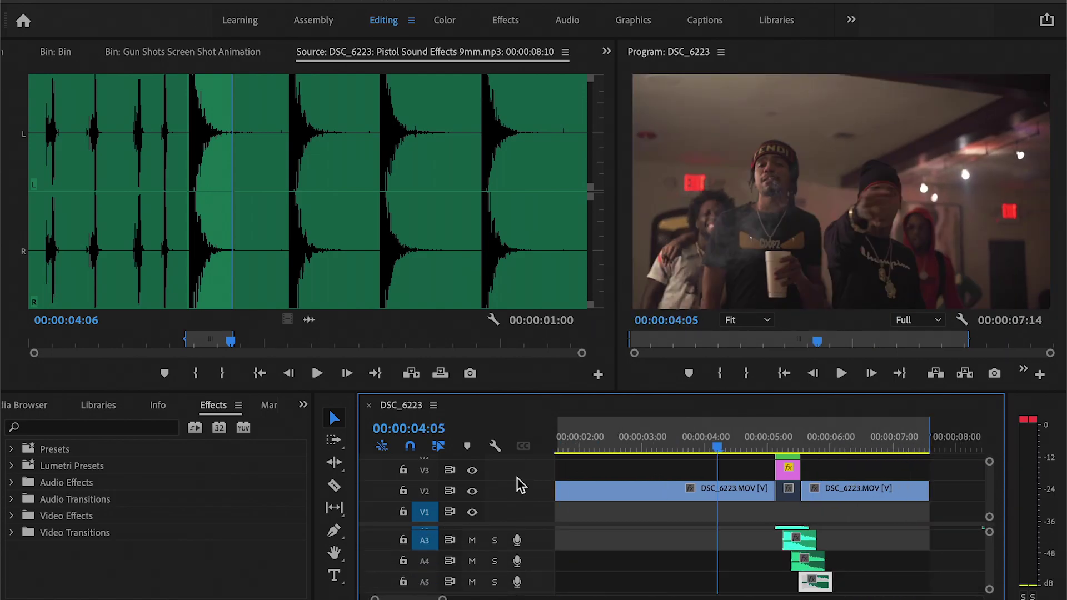
{"action": "key", "text": "minus"}
{"action": "key", "text": "space"}
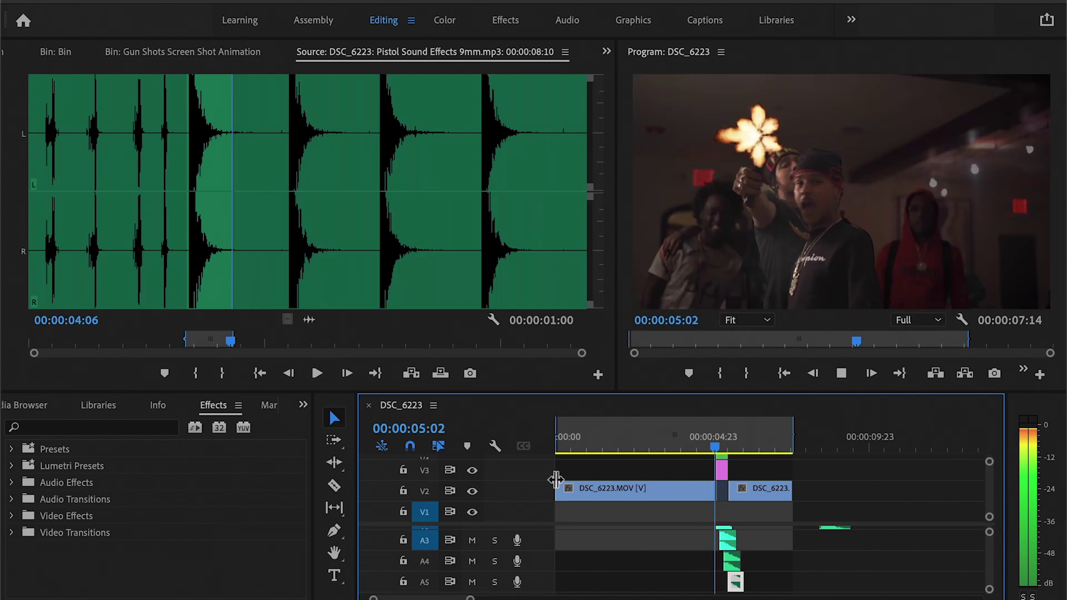
{"action": "left_click", "coordinate": [696, 439]}
{"action": "key", "text": "space"}
{"action": "key", "text": "equal"}
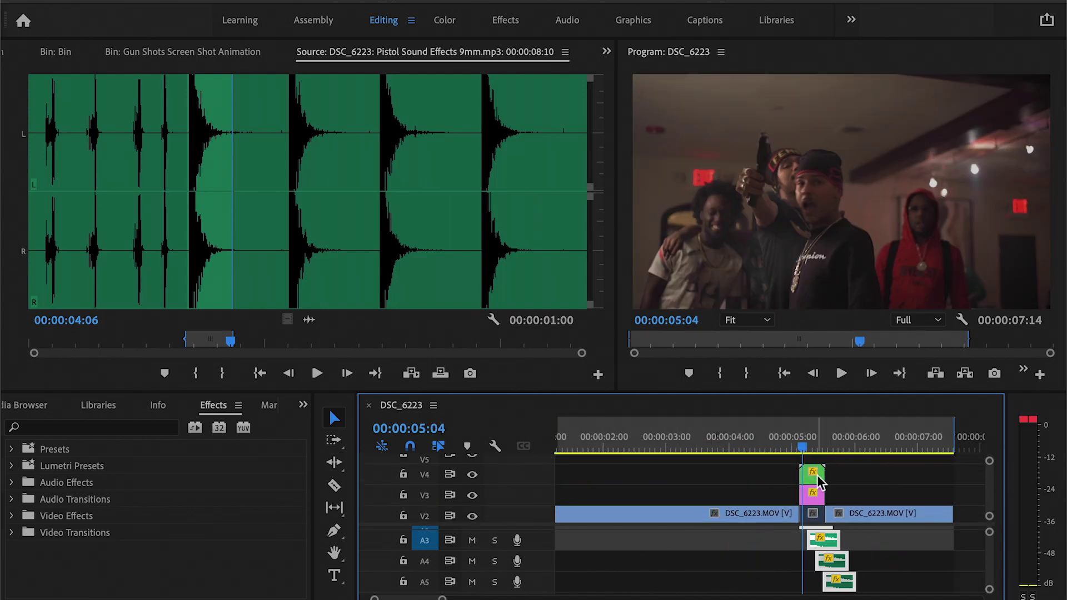
- Apply Lumetri Color to the nested clip in DSC_6223 and keyframe its exposure at 1 on the clip's first frame, 00:00:05:03
{"action": "left_click", "coordinate": [816, 476]}
{"action": "double_click", "coordinate": [817, 476]}
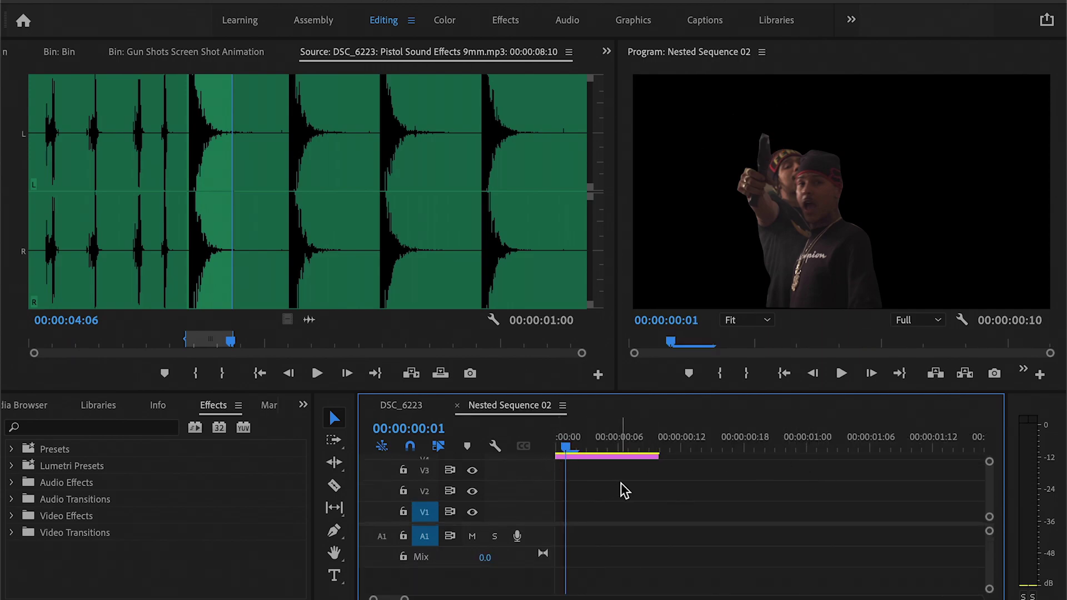
{"action": "left_click", "coordinate": [402, 405]}
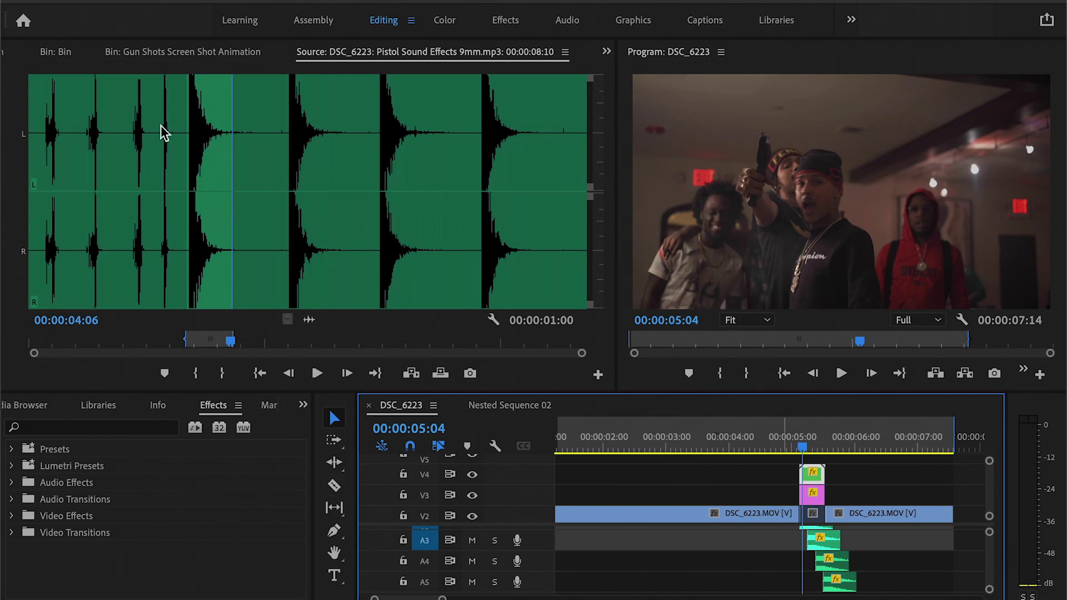
{"action": "left_click", "coordinate": [606, 52]}
{"action": "left_click", "coordinate": [614, 69]}
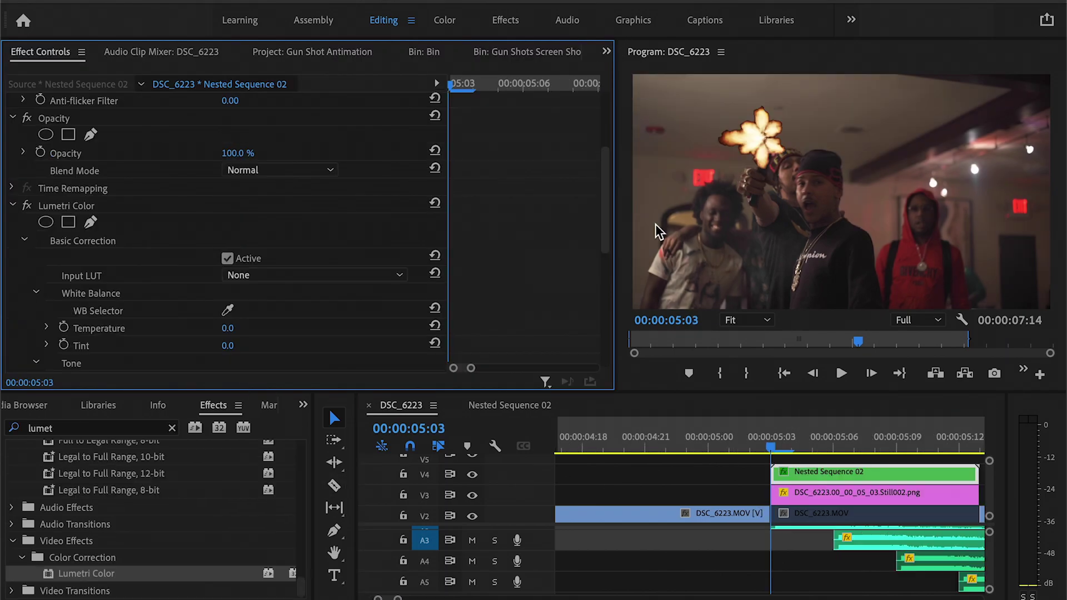
{"action": "left_click_drag", "start_coordinate": [608, 171], "coordinate": [603, 224]}
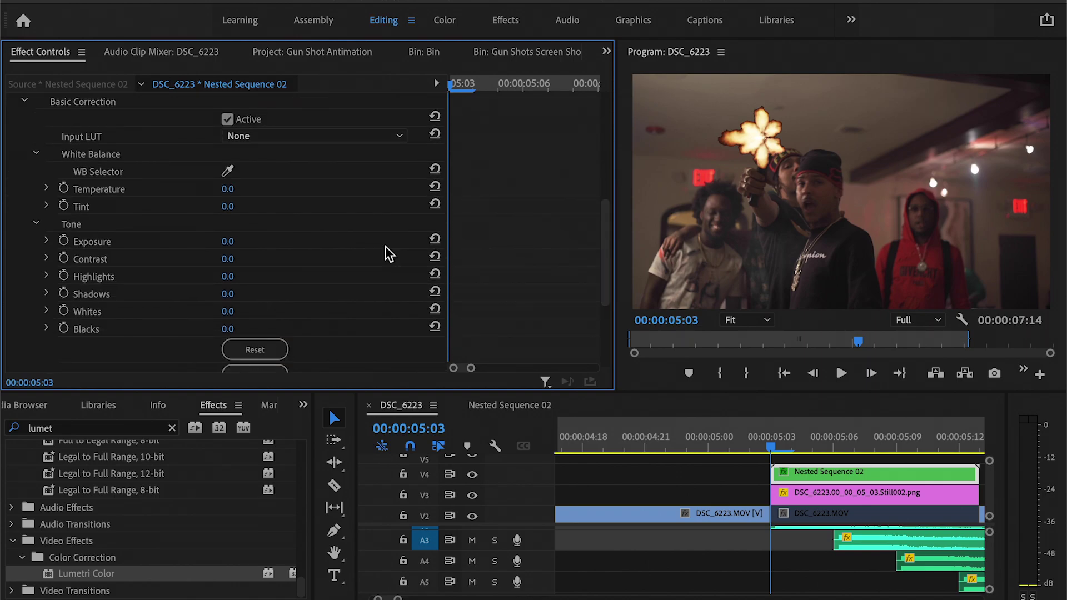
{"action": "left_click", "coordinate": [63, 242]}
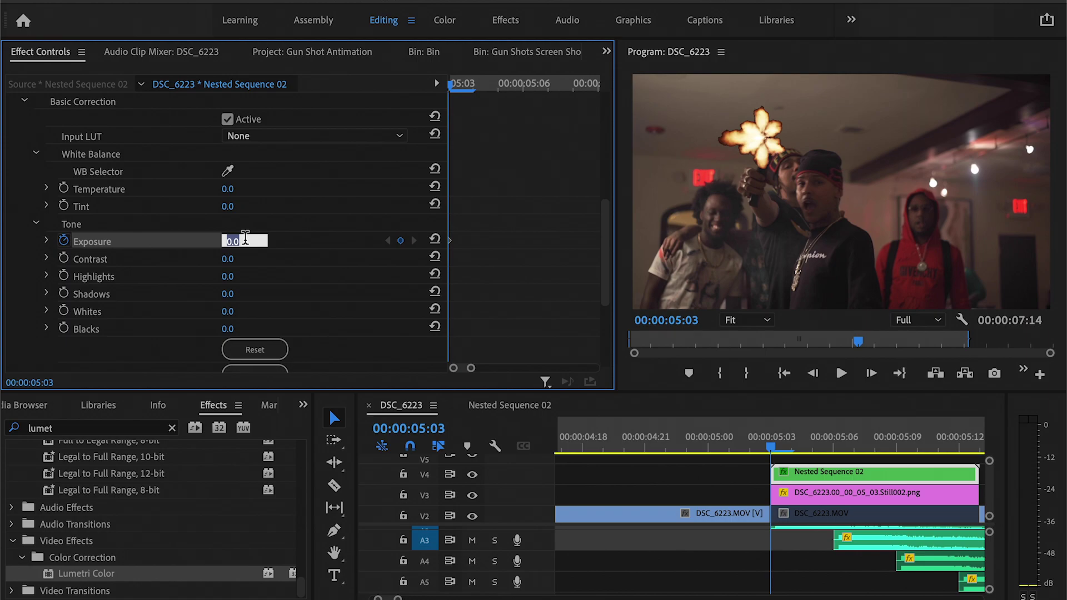
{"action": "type", "text": "1"}
{"action": "key", "text": "Return"}
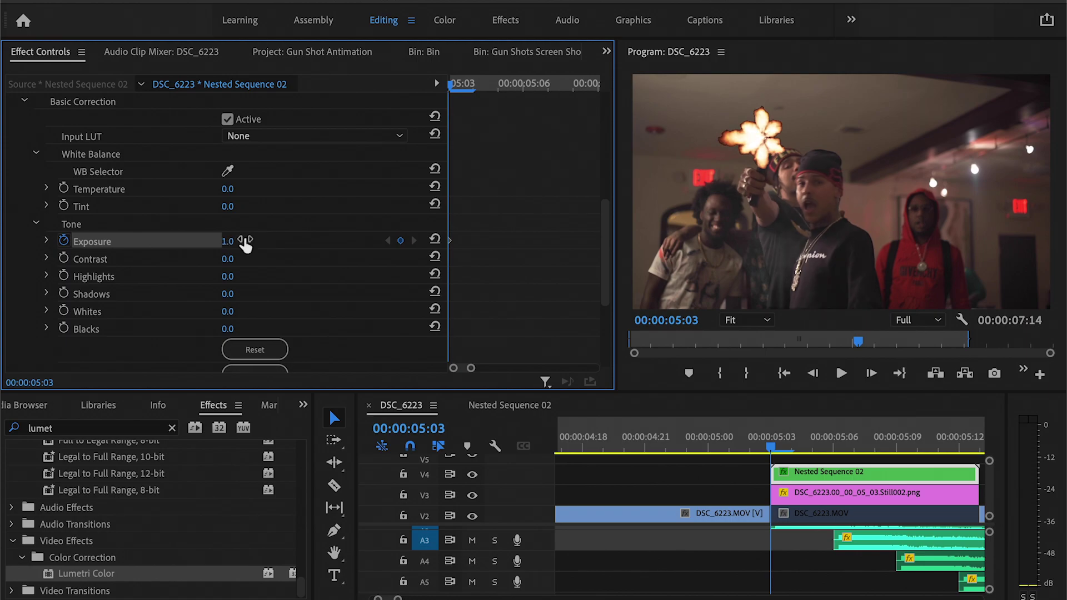
- Add alternating exposure keyframes on the nested clip: 0 at 00:00:05:04, 1 at 00:00:05:06, 0 at 00:00:05:08 and 1 at 00:00:05:09
{"action": "left_click_drag", "start_coordinate": [457, 82], "coordinate": [584, 89]}
{"action": "left_click", "coordinate": [432, 239]}
{"action": "left_click", "coordinate": [227, 241]}
{"action": "type", "text": "1"}
{"action": "key", "text": "Return"}
{"action": "left_click", "coordinate": [434, 239]}
{"action": "left_click", "coordinate": [227, 241]}
{"action": "type", "text": "1"}
{"action": "key", "text": "Return"}
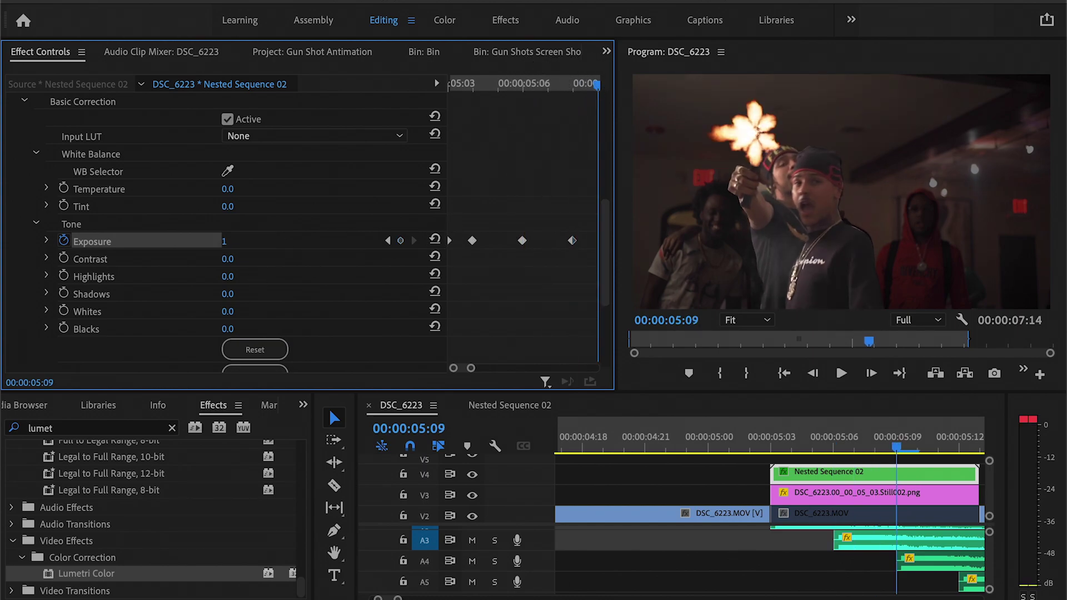
- Continue the exposure flicker on the nested clip with keyframes of 0 at 00:00:05:11 and 1 at 00:00:05:12
{"action": "left_click_drag", "start_coordinate": [475, 368], "coordinate": [585, 360]}
{"action": "left_click", "coordinate": [558, 83]}
{"action": "left_click", "coordinate": [572, 79]}
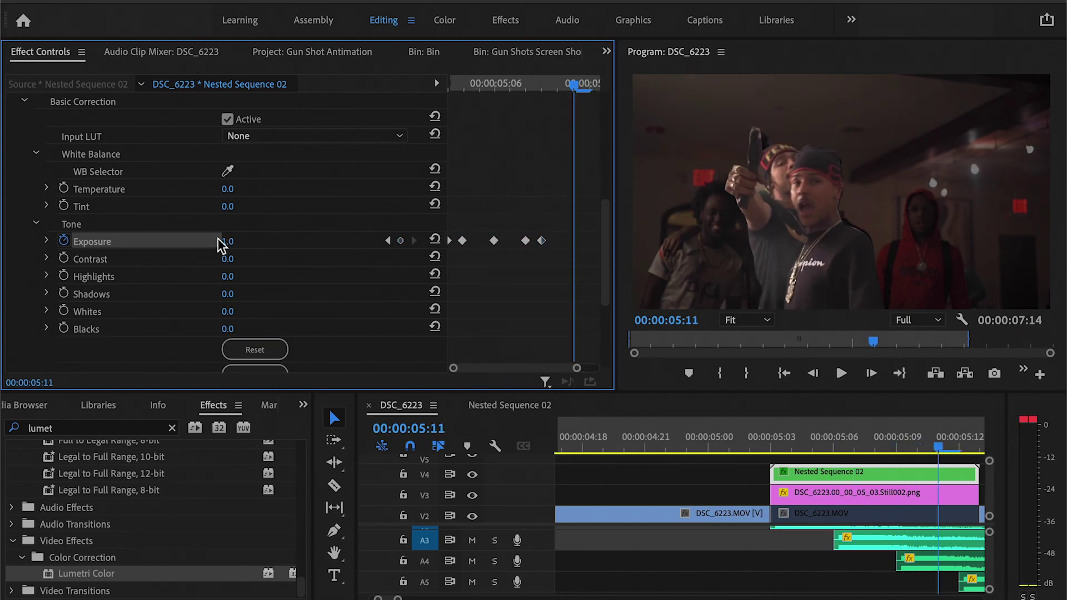
{"action": "left_click", "coordinate": [435, 239]}
{"action": "left_click_drag", "start_coordinate": [570, 87], "coordinate": [570, 87]}
{"action": "left_click", "coordinate": [228, 241]}
{"action": "type", "text": "1"}
{"action": "key", "text": "Return"}
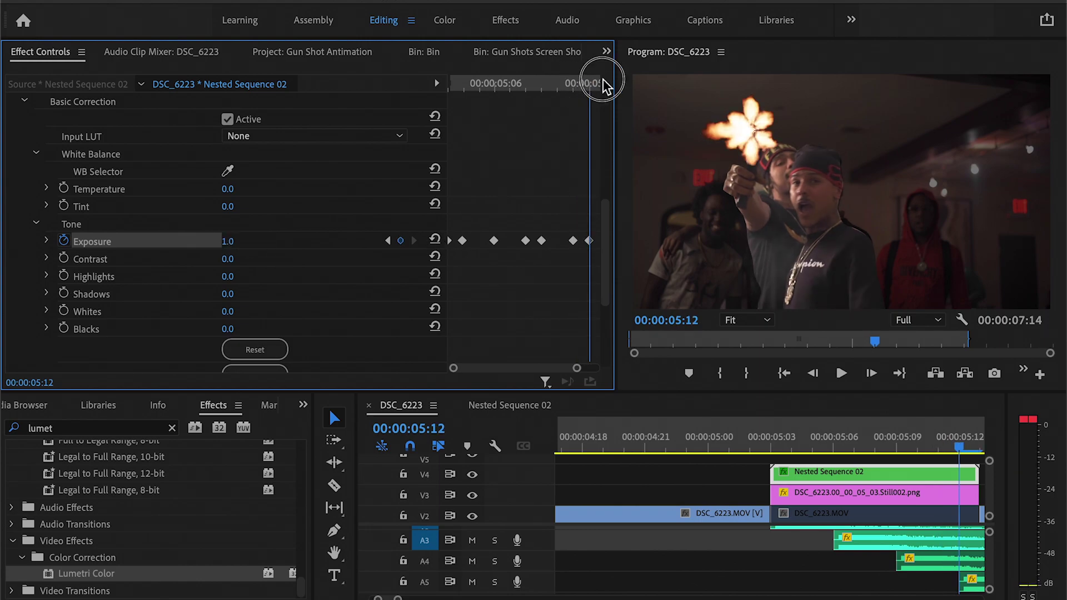
{"action": "left_click", "coordinate": [594, 83]}
- Mark an in point shortly before the freeze frame and render the sequence from there to its end
{"action": "left_click_drag", "start_coordinate": [782, 439], "coordinate": [445, 456]}
{"action": "key", "text": "space"}
{"action": "key", "text": "minus"}
{"action": "key", "text": "minus"}
{"action": "left_click_drag", "start_coordinate": [736, 445], "coordinate": [555, 448]}
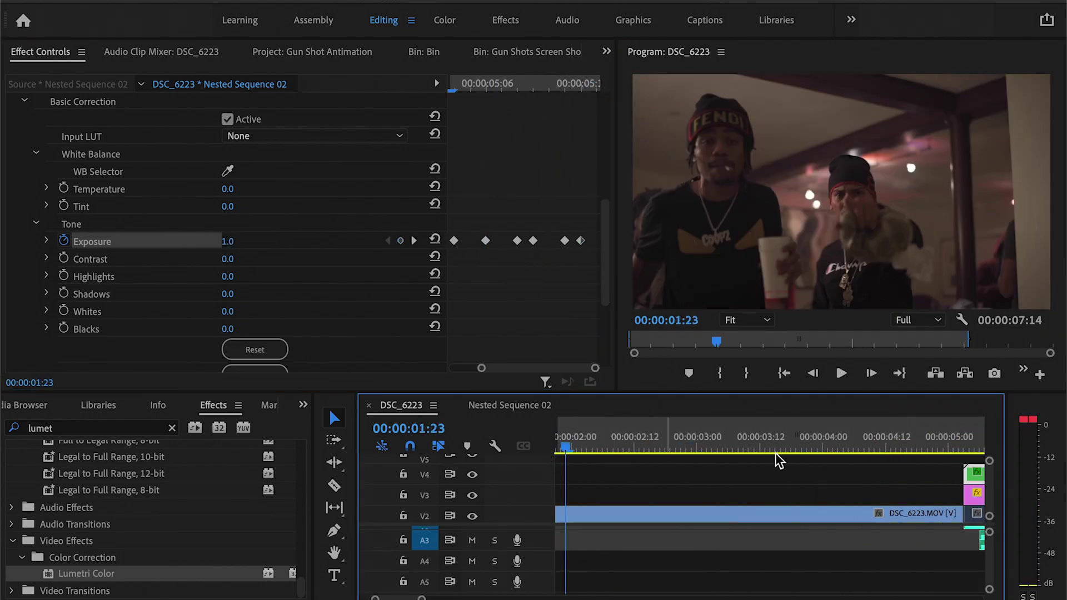
{"action": "key", "text": "minus"}
{"action": "key", "text": "minus"}
{"action": "left_click", "coordinate": [699, 442]}
{"action": "key", "text": "Return"}
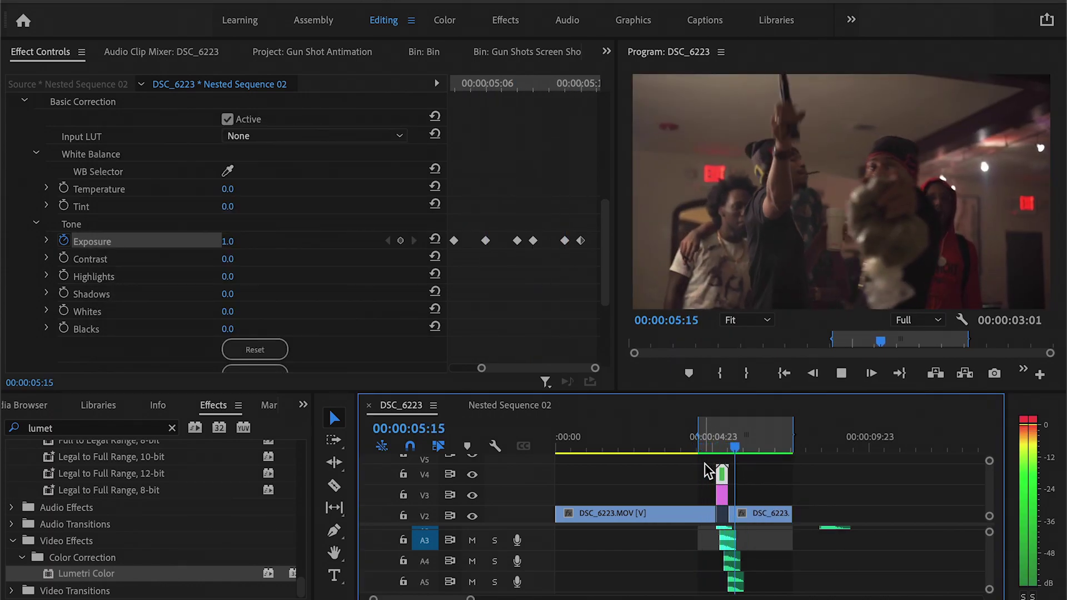
- Play back the rendered gunshot freeze frame with sound and exposure flicker from around 00:00:04:05
{"action": "left_click", "coordinate": [687, 444]}
{"action": "key", "text": "space"}
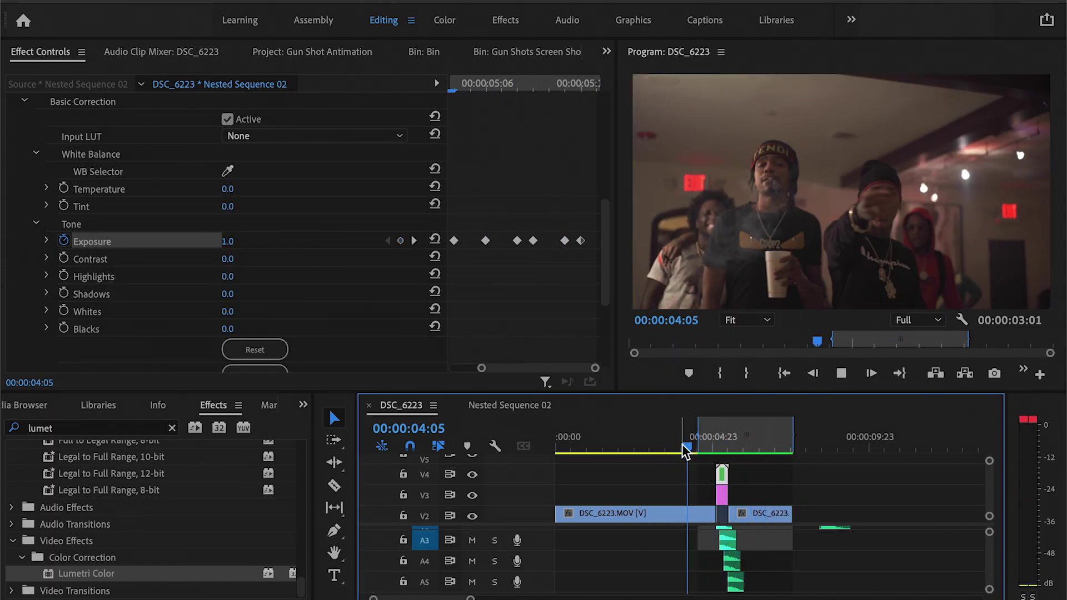
{"action": "key", "text": "space"}
{"action": "left_click", "coordinate": [682, 445]}
{"action": "key", "text": "space"}
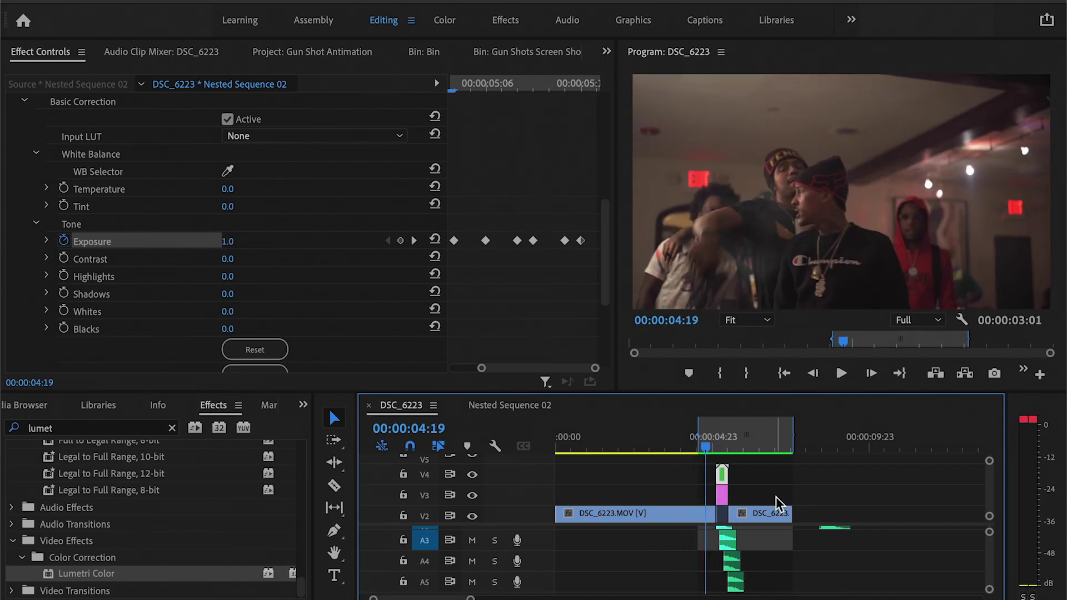